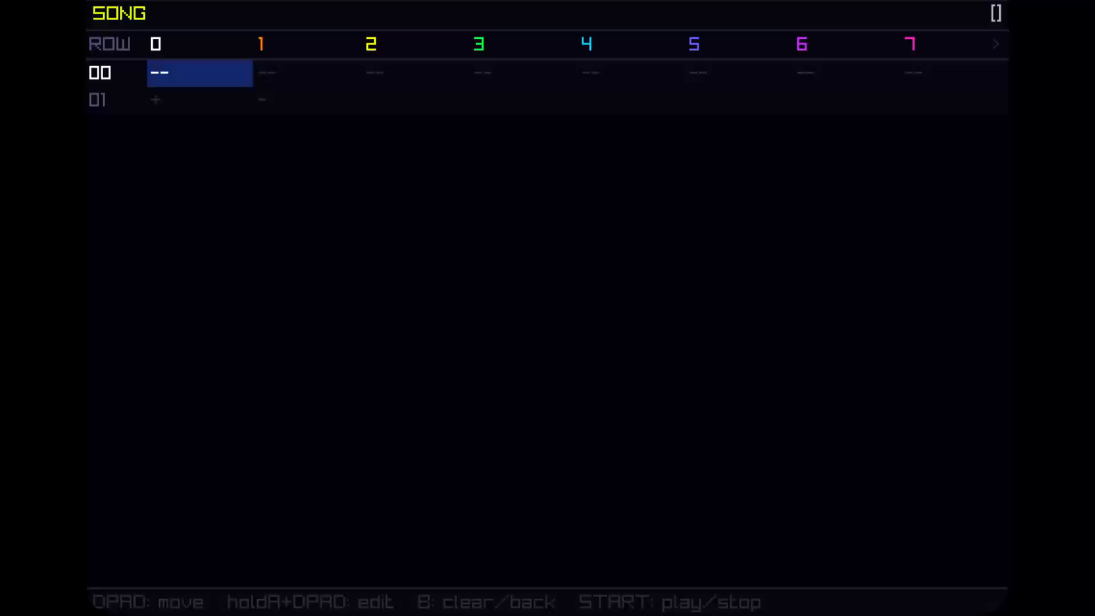
# Step: Open the project menu and look over the song name, save, load and new-project entries
pyautogui.press('Escape')
pyautogui.press('Down')
pyautogui.press('Down')
pyautogui.press('Down')
pyautogui.press('Down')
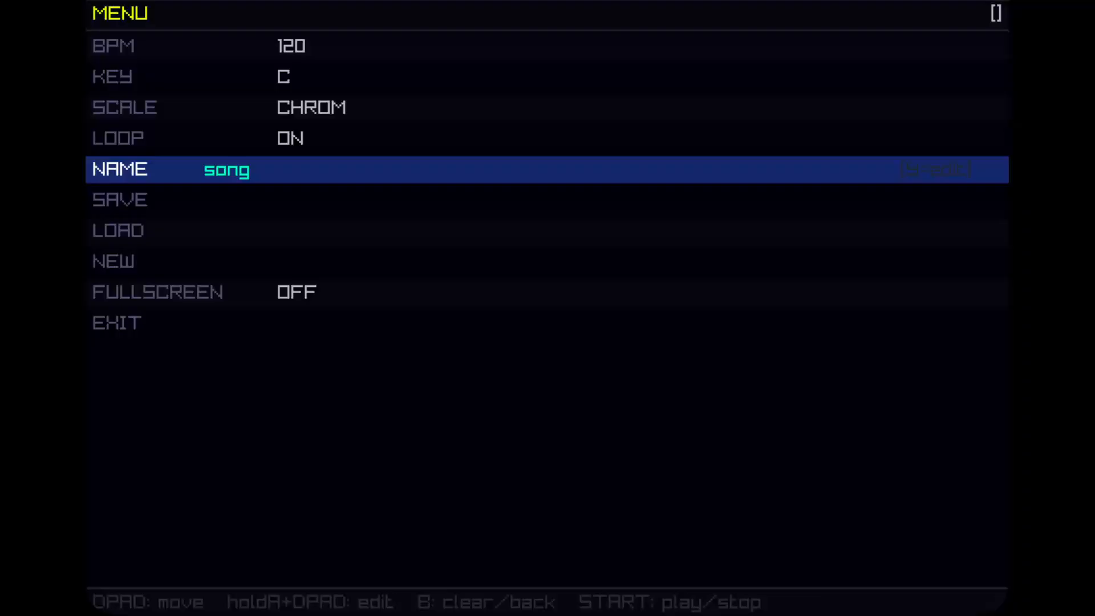
pyautogui.press('Down')
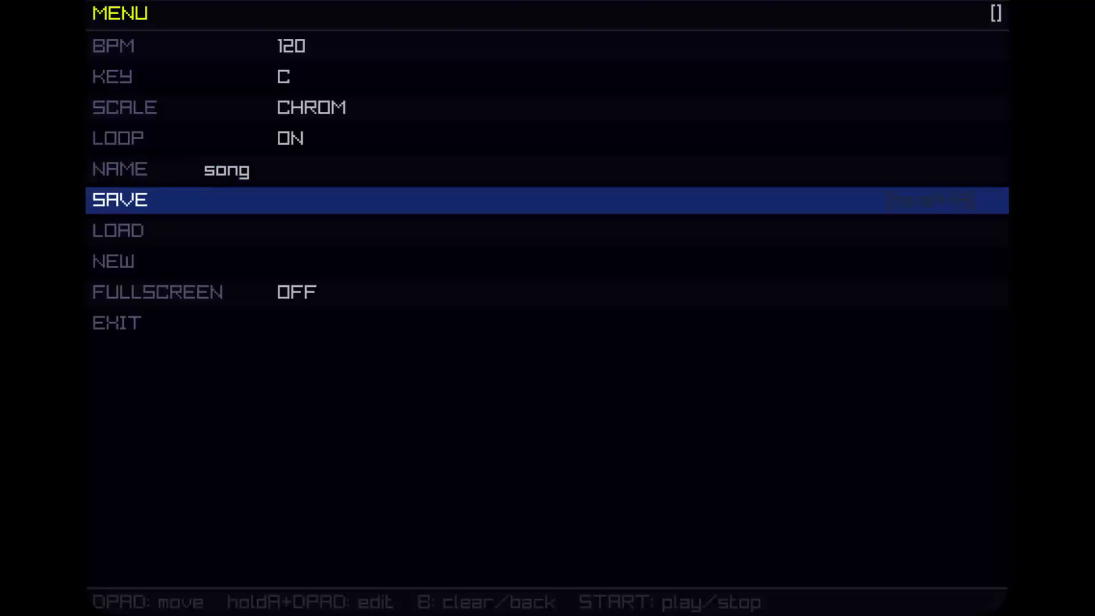
pyautogui.press('Down')
pyautogui.press('Down')
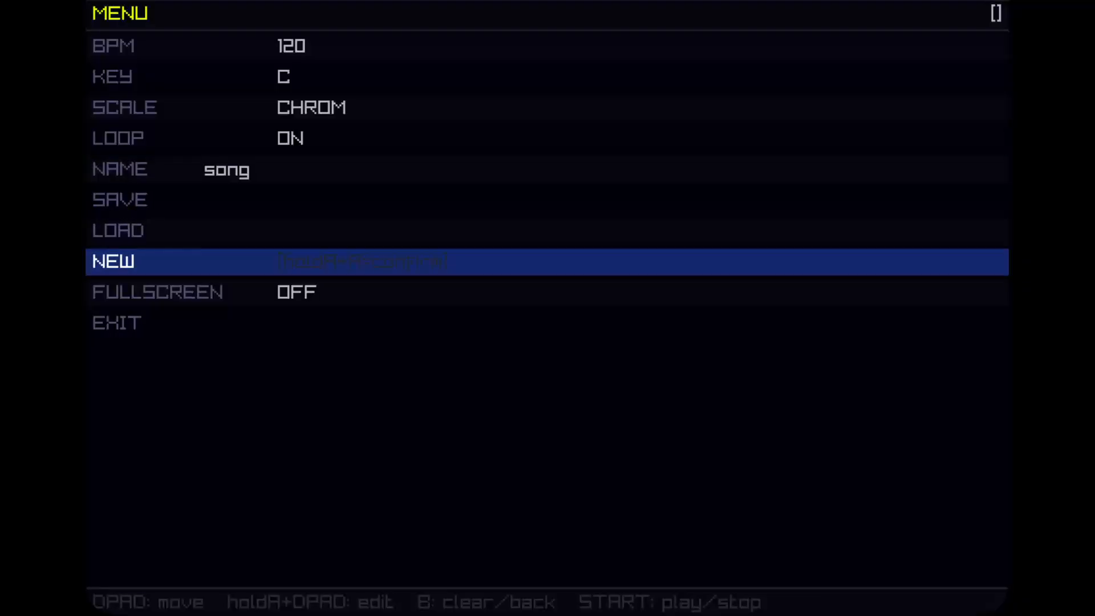
pyautogui.press('Up')
pyautogui.press('Up')
pyautogui.press('Up')
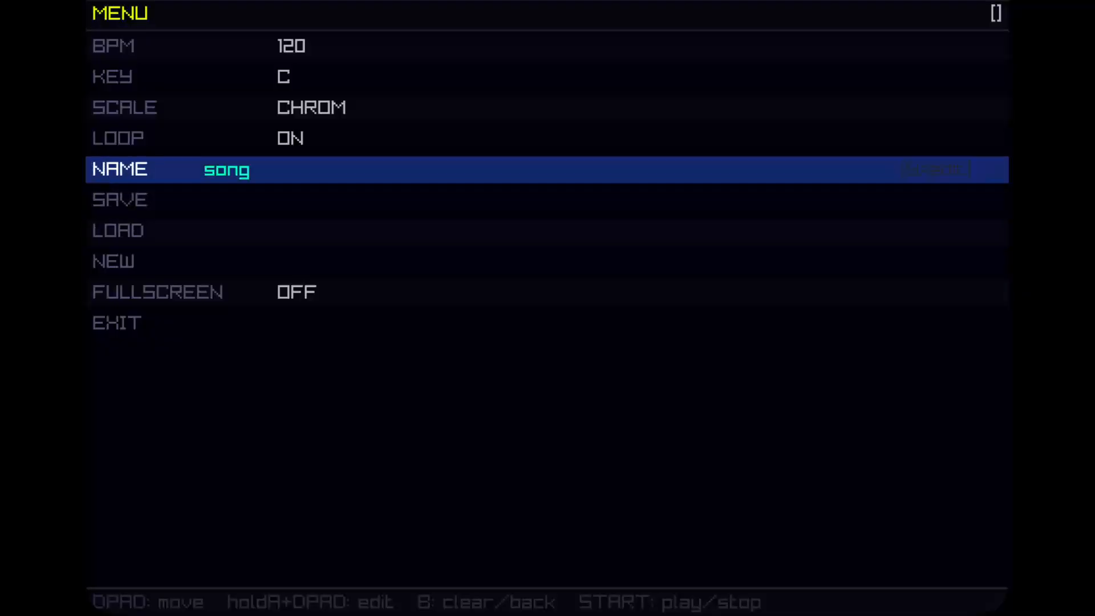
pyautogui.press('Down')
pyautogui.press('Down')
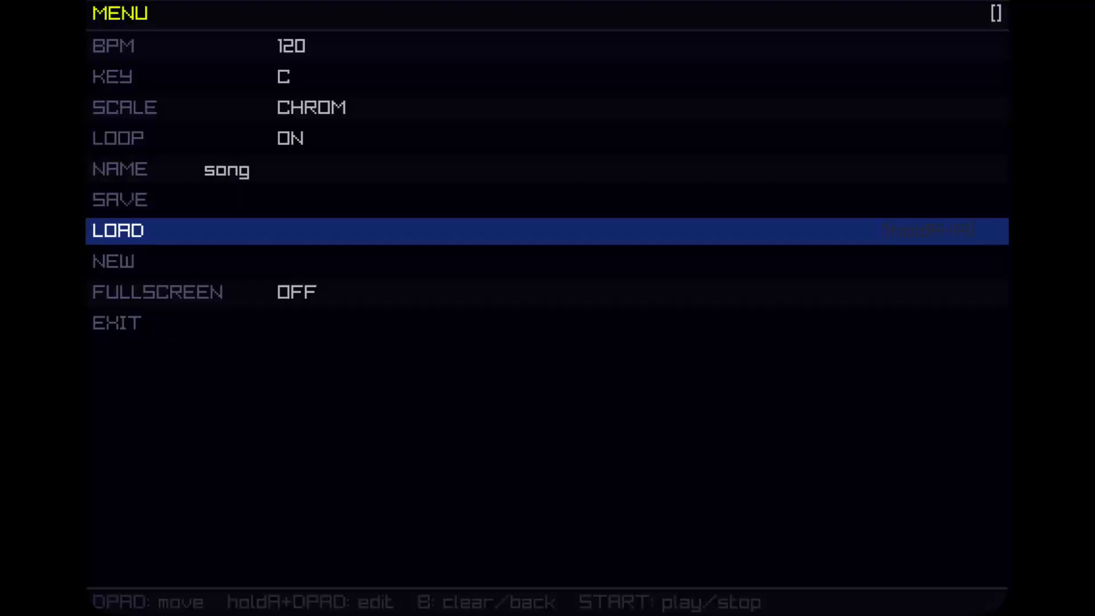
pyautogui.press('Up')
pyautogui.press('Up')
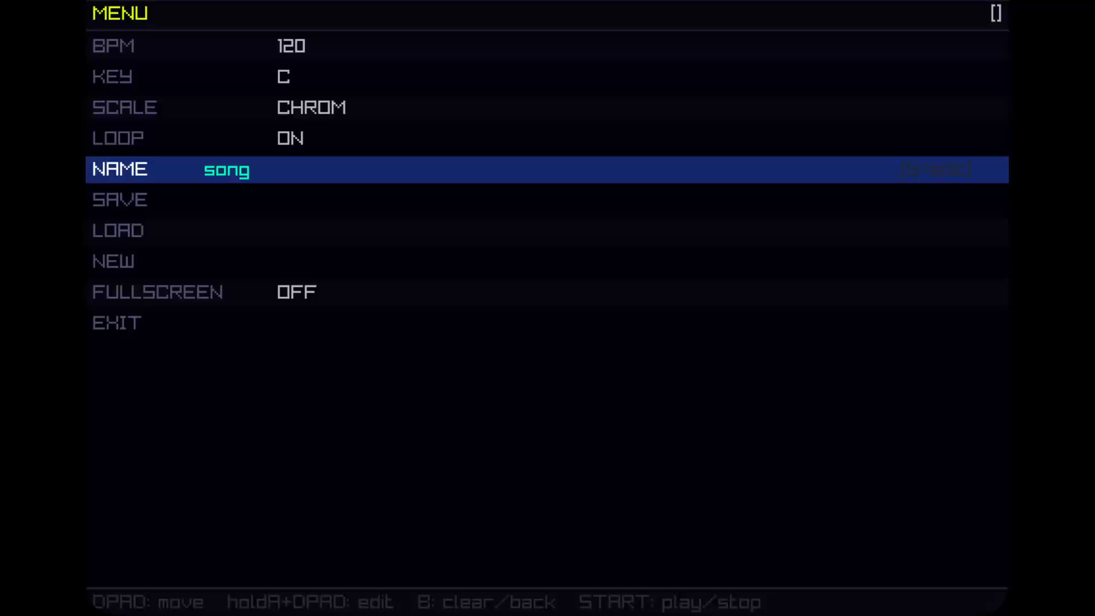
pyautogui.press('Down')
pyautogui.press('Up')
# Step: Open the song name for editing and cycle through random name suggestions until kingdom-crawl
pyautogui.press('Return')
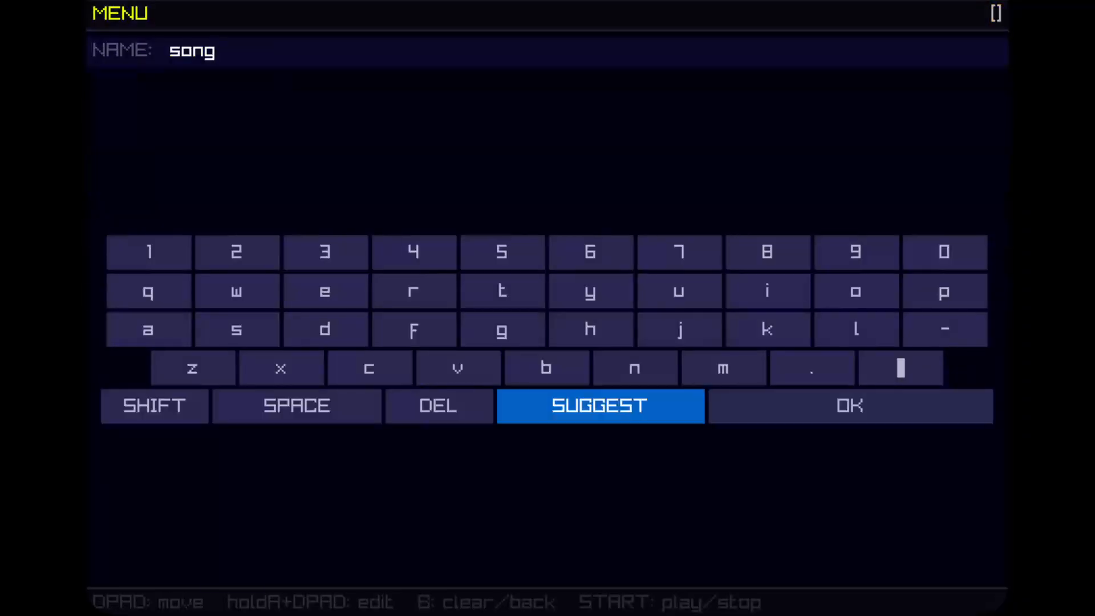
pyautogui.press('Left')
pyautogui.press('Right')
pyautogui.press('Return')
pyautogui.press('Return')
pyautogui.press('Return')
pyautogui.press('Return')
pyautogui.press('Return')
pyautogui.press('Return')
pyautogui.press('Return')
pyautogui.press('Return')
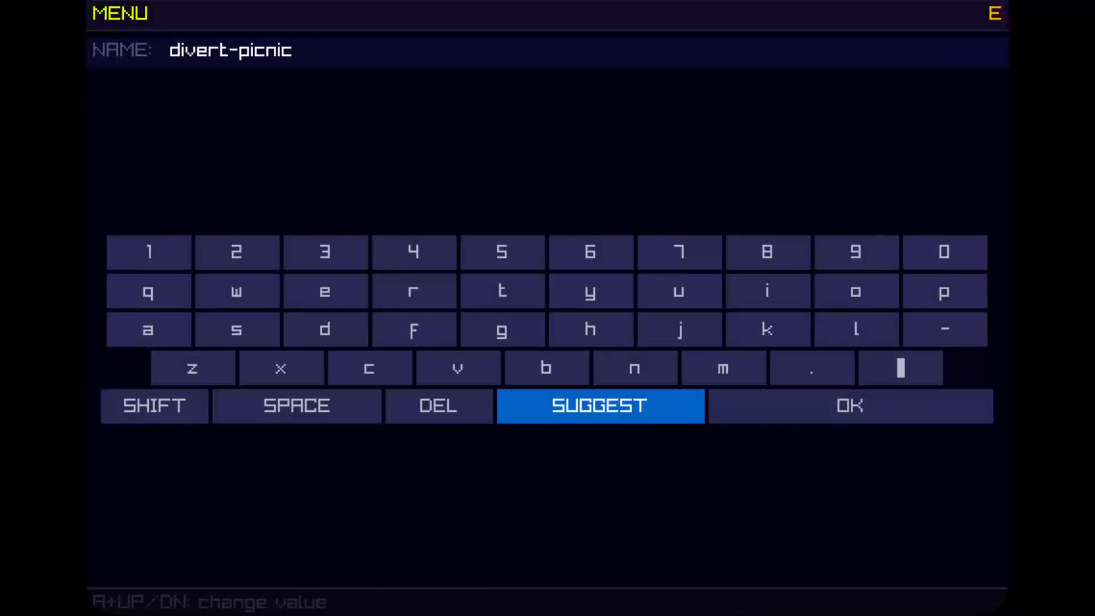
pyautogui.press('Return')
pyautogui.press('Return')
pyautogui.press('Return')
pyautogui.press('Return')
pyautogui.press('Return')
pyautogui.press('Return')
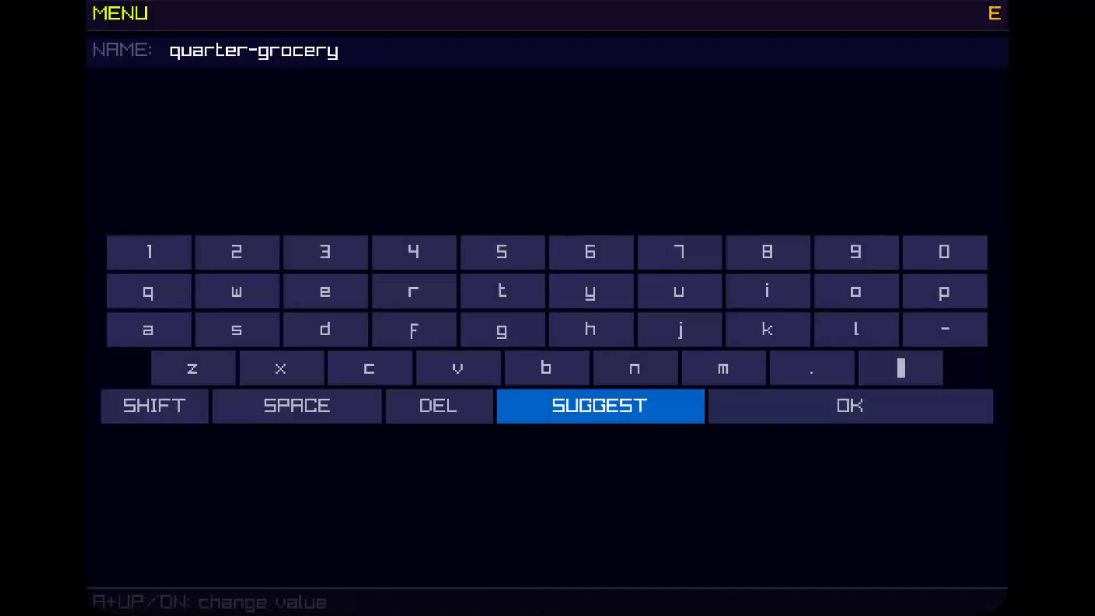
# Step: Switch the on-screen keyboard to uppercase and append DDDDDD to the song name
pyautogui.press('Return')
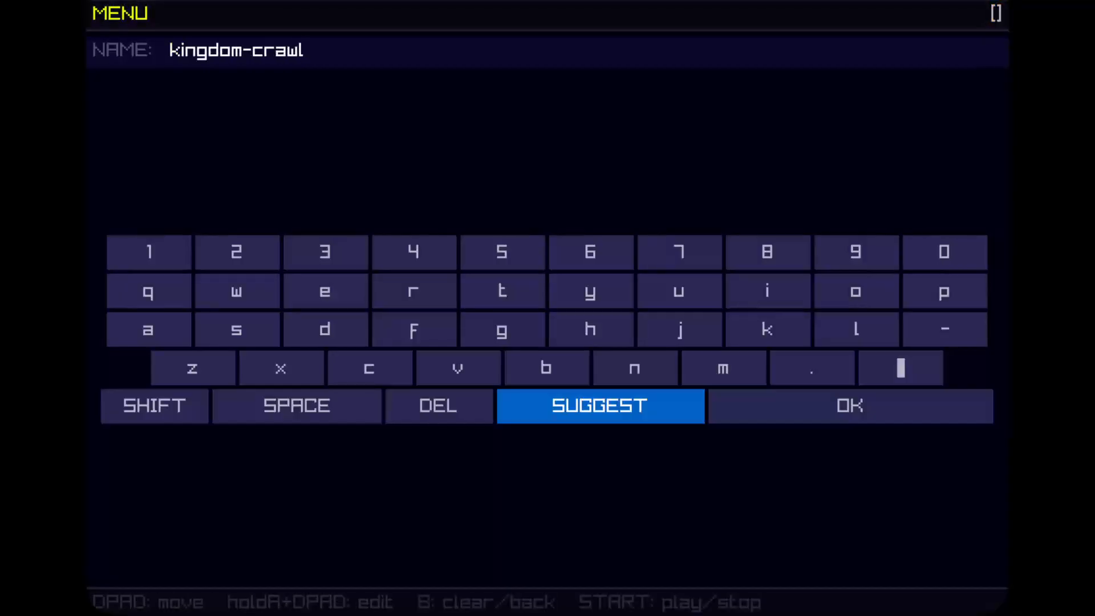
pyautogui.press('Left')
pyautogui.press('Left')
pyautogui.press('Left')
pyautogui.press('Right')
pyautogui.press('Left')
pyautogui.press('Return')
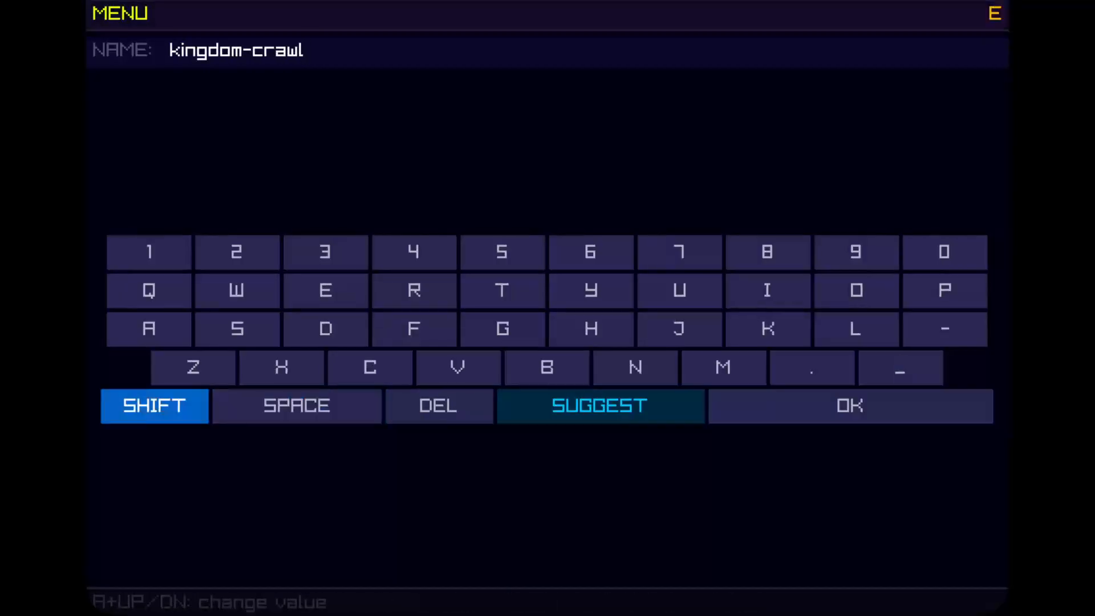
pyautogui.press('Up')
pyautogui.press('Right')
pyautogui.press('Right')
pyautogui.press('Up')
pyautogui.press('Left')
pyautogui.press('Right')
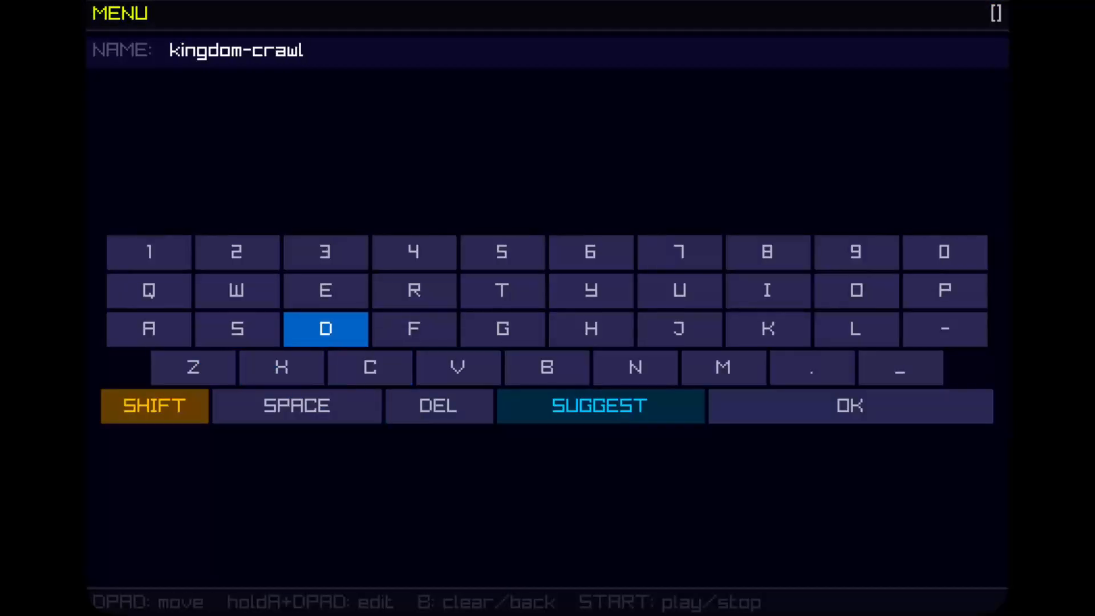
pyautogui.press('Return')
pyautogui.press('Return')
pyautogui.press('Return')
pyautogui.press('Return')
pyautogui.press('Return')
# Step: Append KKKKK to the end of the song name
pyautogui.press('Return')
pyautogui.press('Right')
pyautogui.press('Right')
pyautogui.press('Right')
pyautogui.press('Right')
pyautogui.press('Right')
pyautogui.press('Right')
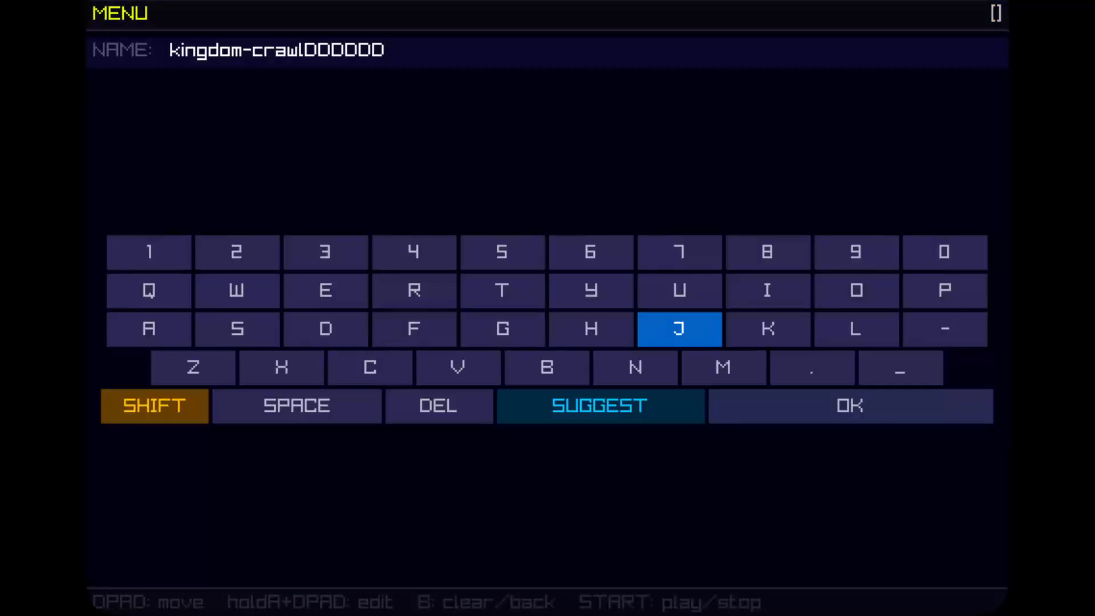
pyautogui.press('Left')
pyautogui.press('Return')
pyautogui.press('Return')
# Step: Replace the song name with the random suggestion infant-power
pyautogui.press('Return')
pyautogui.press('Return')
pyautogui.press('Down')
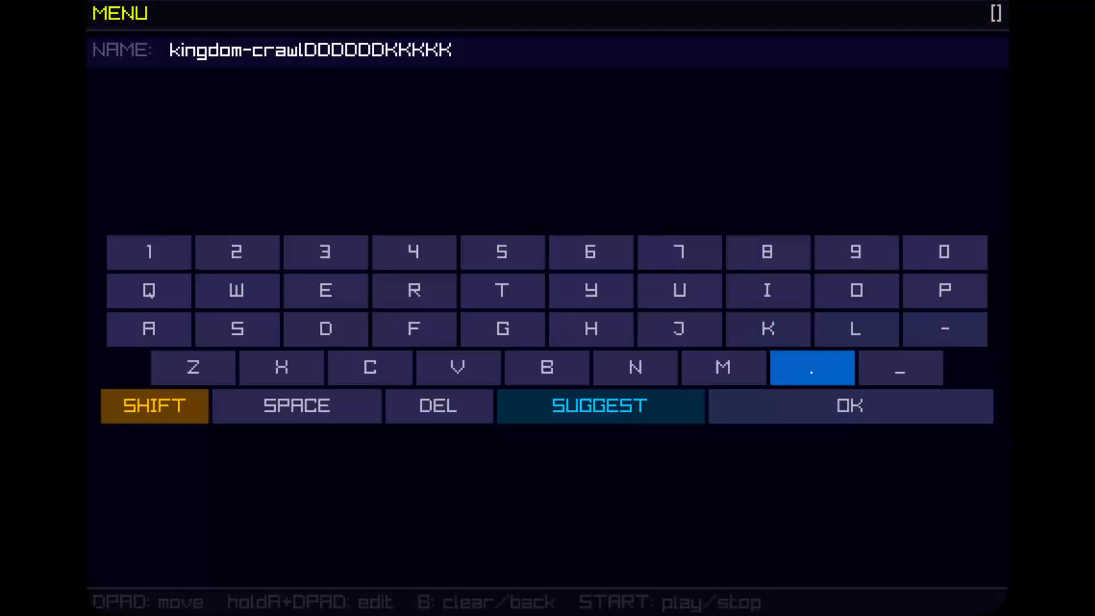
pyautogui.press('Left')
pyautogui.press('Left')
pyautogui.press('Left')
# Step: Delete several characters from the end of the suggested song name
pyautogui.press('Left')
pyautogui.press('Down')
pyautogui.press('Return')
# Step: Generate new name suggestions until used-funny and accept it as the song name
pyautogui.press('Left')
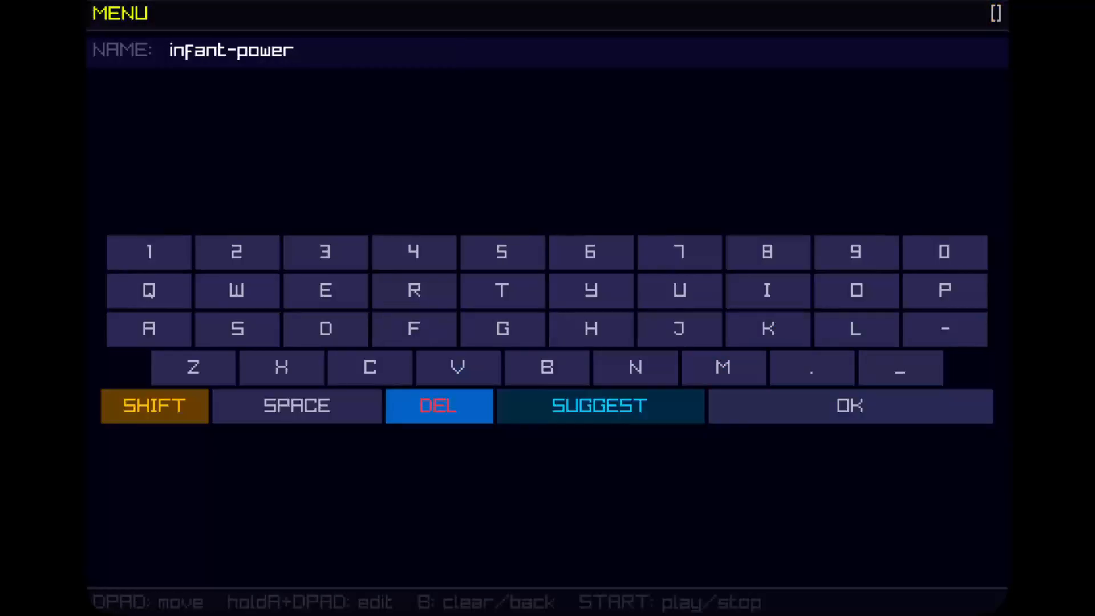
pyautogui.press('Return')
pyautogui.press('Return')
pyautogui.press('Return')
pyautogui.press('Return')
pyautogui.press('Return')
pyautogui.press('Return')
pyautogui.press('Return')
pyautogui.press('Return')
pyautogui.press('Return')
pyautogui.press('Right')
pyautogui.press('Right')
pyautogui.press('Right')
pyautogui.press('Left')
pyautogui.press('Left')
pyautogui.press('Return')
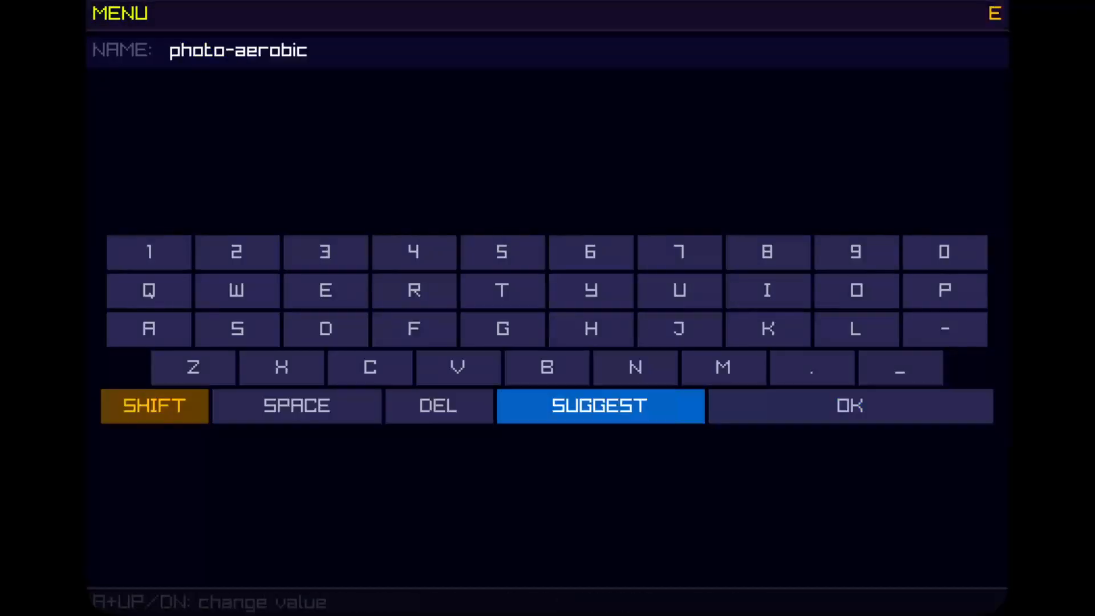
pyautogui.press('Return')
pyautogui.press('Right')
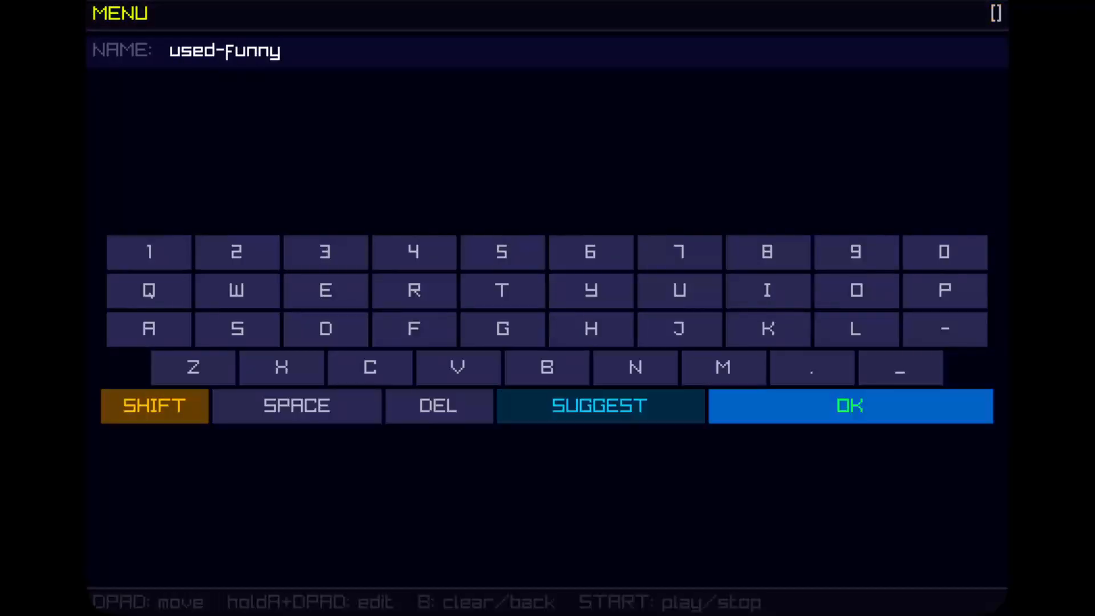
pyautogui.press('Return')
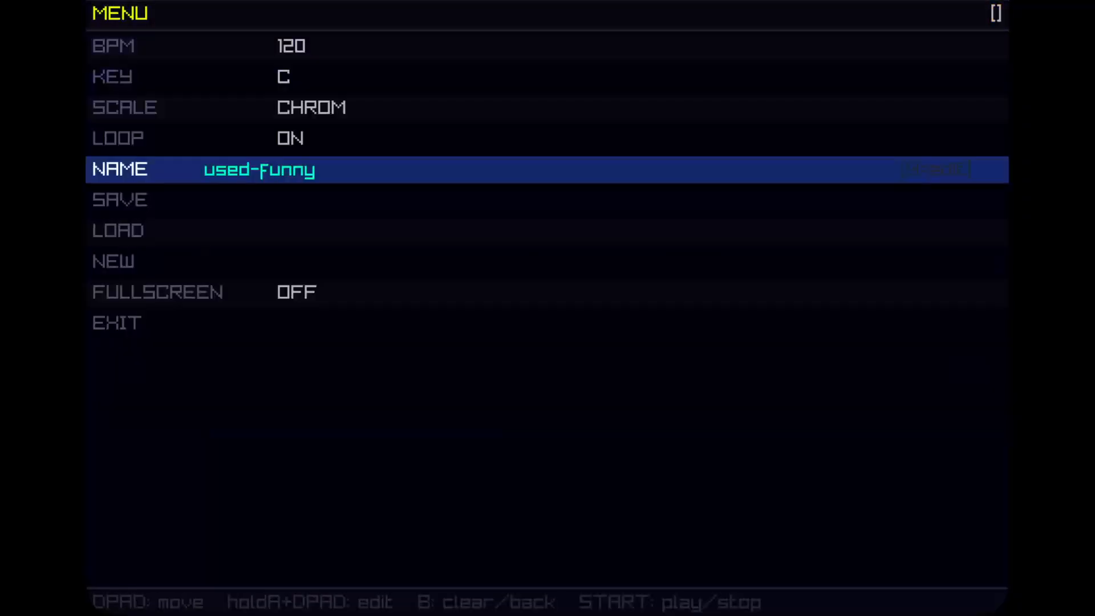
pyautogui.press('Down')
pyautogui.press('Down')
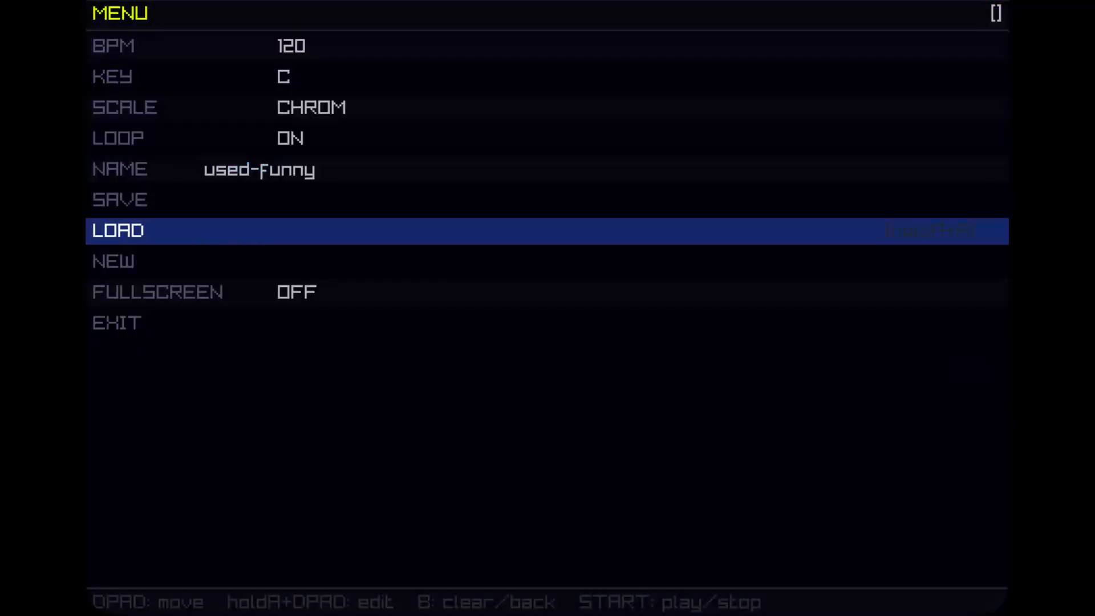
pyautogui.press('Up')
pyautogui.press('Up')
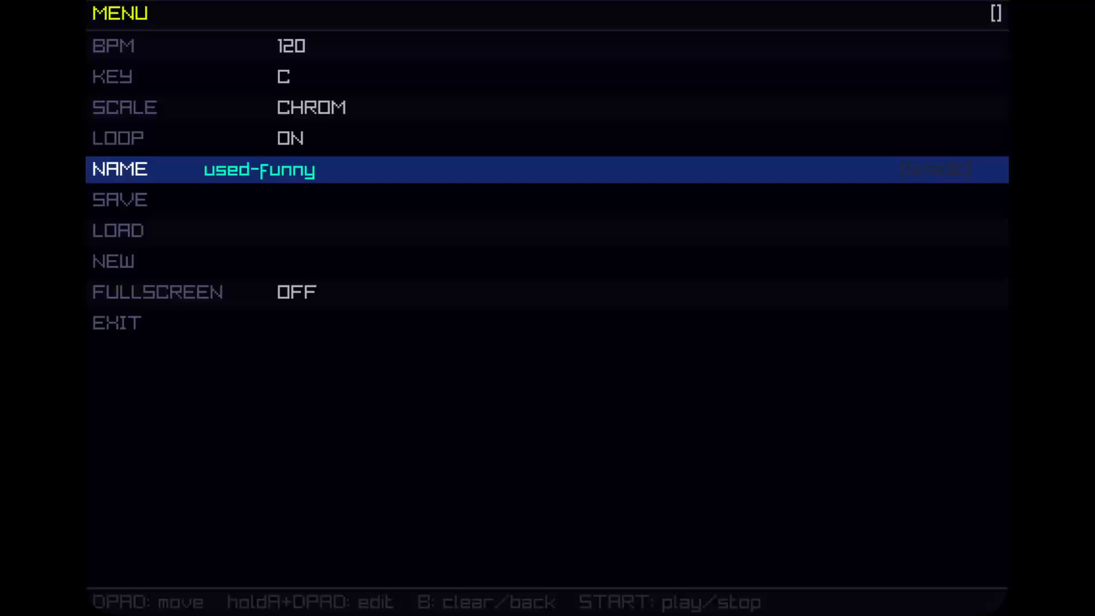
# Step: Rename the song with the random suggestion oven-injury and accept it
pyautogui.press('Return')
pyautogui.press('Return')
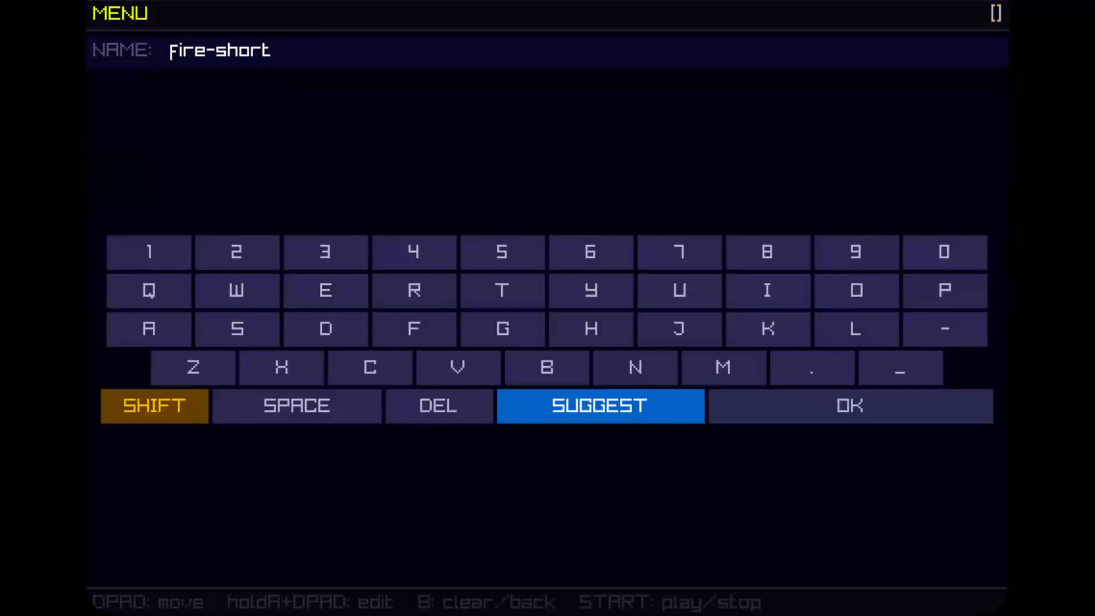
pyautogui.press('Return')
pyautogui.press('Return')
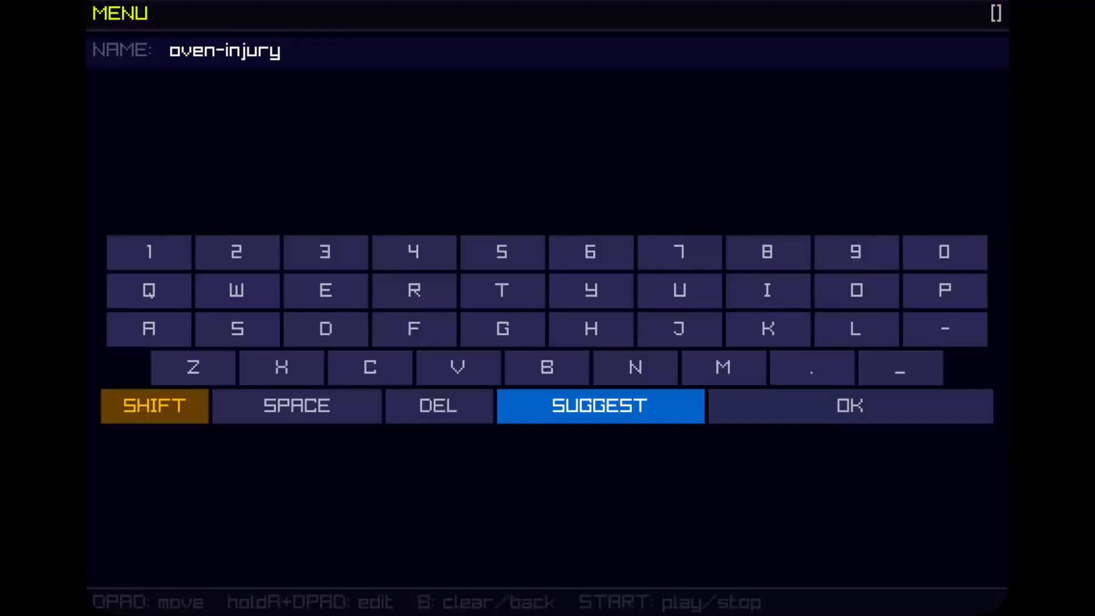
pyautogui.press('Down')
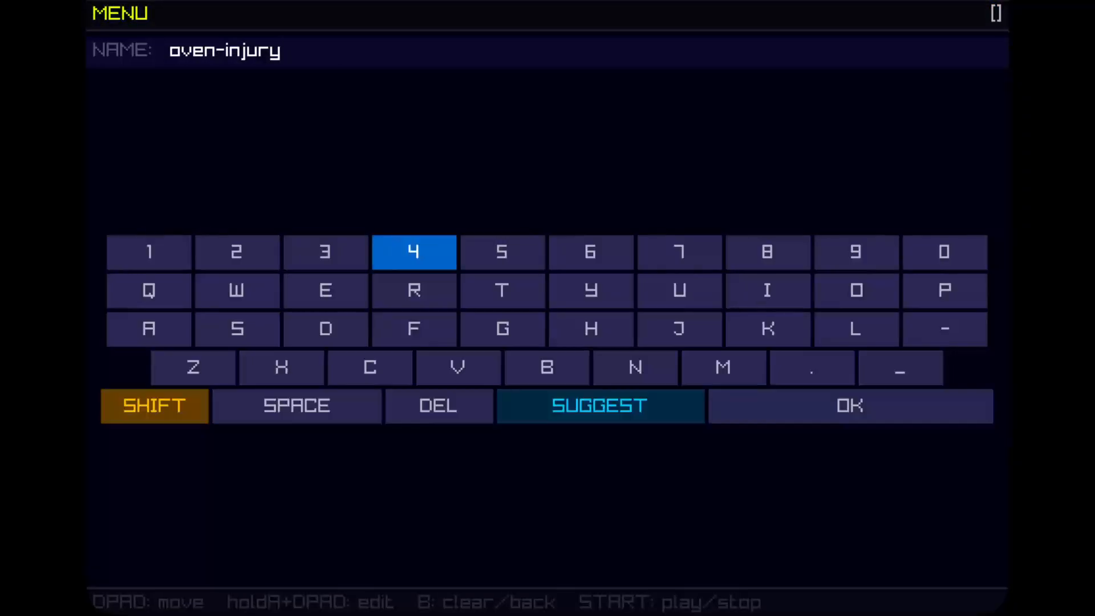
pyautogui.press('Down')
pyautogui.press('Down')
pyautogui.press('Down')
pyautogui.press('Down')
pyautogui.press('Right')
pyautogui.press('Return')
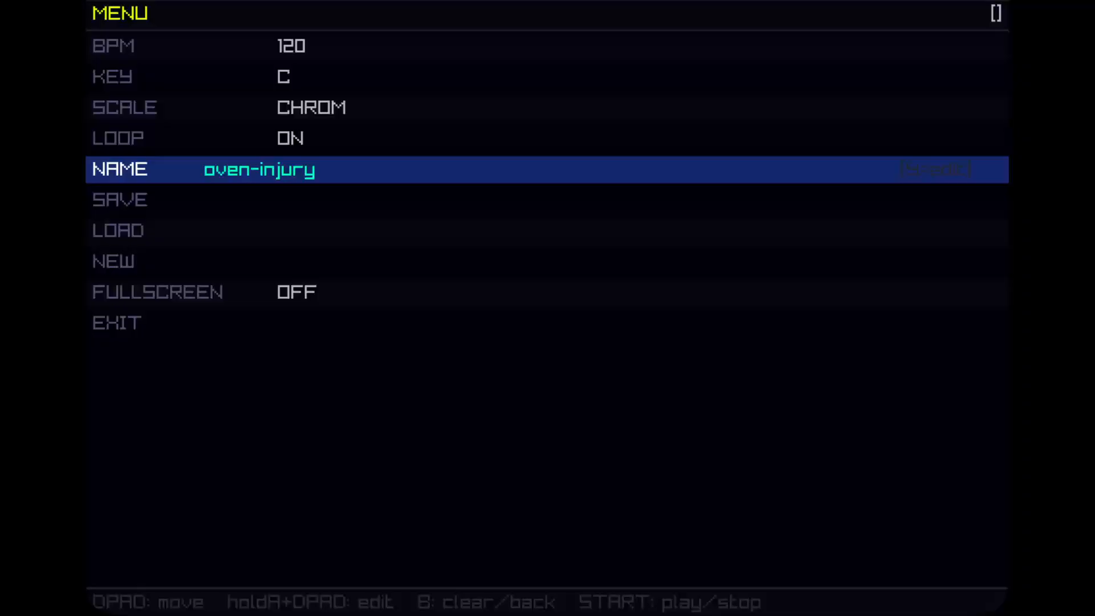
# Step: Leave the project menu and assign the DRUM source to slot 0 of instrument 00
pyautogui.press('Escape')
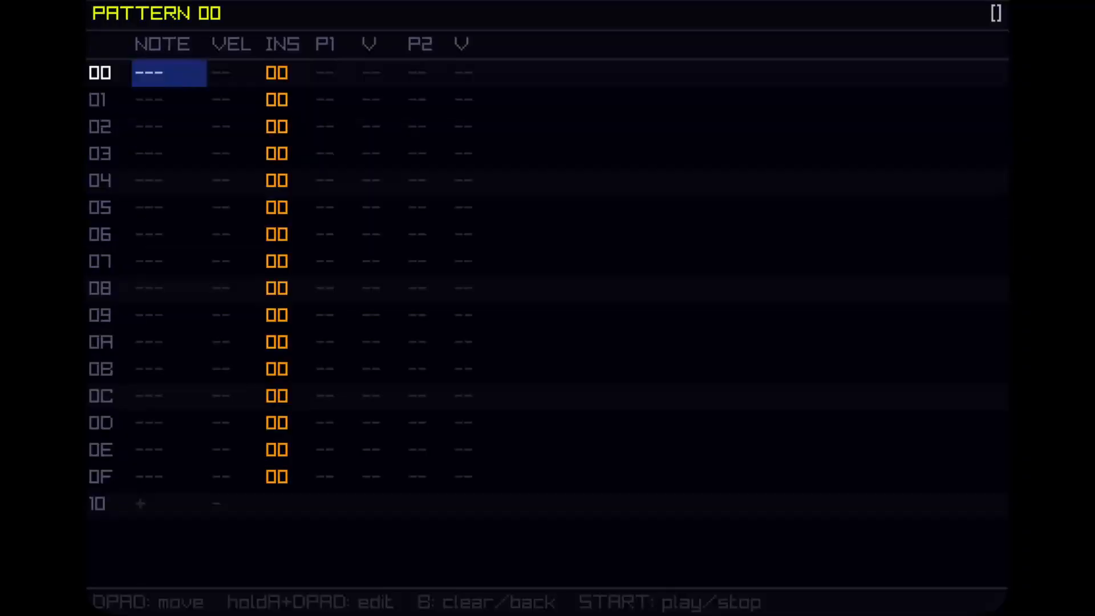
pyautogui.hotkey('shift', 'Right')
pyautogui.hotkey('a', 'Down')
pyautogui.hotkey('a', 'Down')
pyautogui.hotkey('a', 'Down')
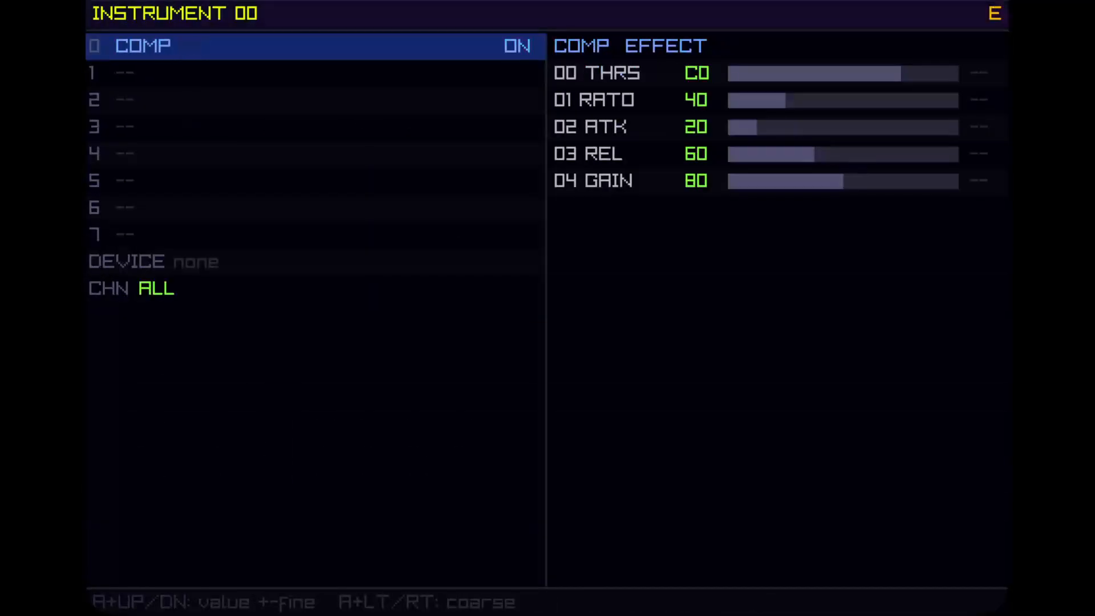
pyautogui.hotkey('a', 'Up')
pyautogui.hotkey('a', 'Up')
pyautogui.hotkey('a', 'Up')
pyautogui.hotkey('a', 'Up')
pyautogui.hotkey('a', 'Up')
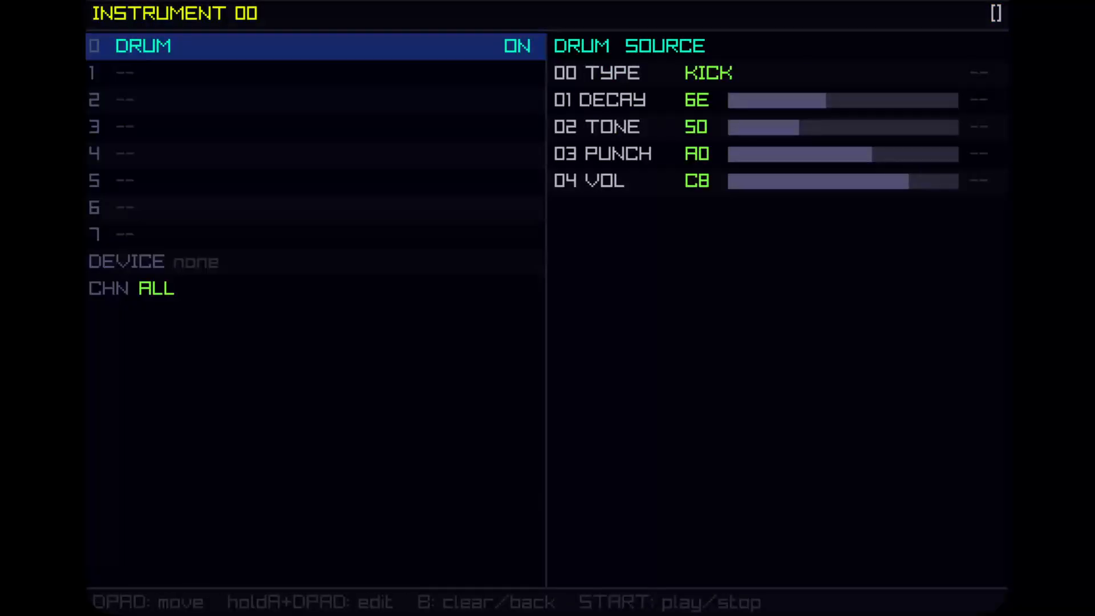
# Step: Lower the kick drum's decay to 0E
pyautogui.press('Right')
pyautogui.press('Down')
pyautogui.hotkey('a', 'Left')
pyautogui.hotkey('a', 'Left')
pyautogui.hotkey('a', 'Left')
pyautogui.hotkey('a', 'Left')
pyautogui.hotkey('a', 'Left')
pyautogui.hotkey('a', 'Left')
pyautogui.hotkey('a', 'Left')
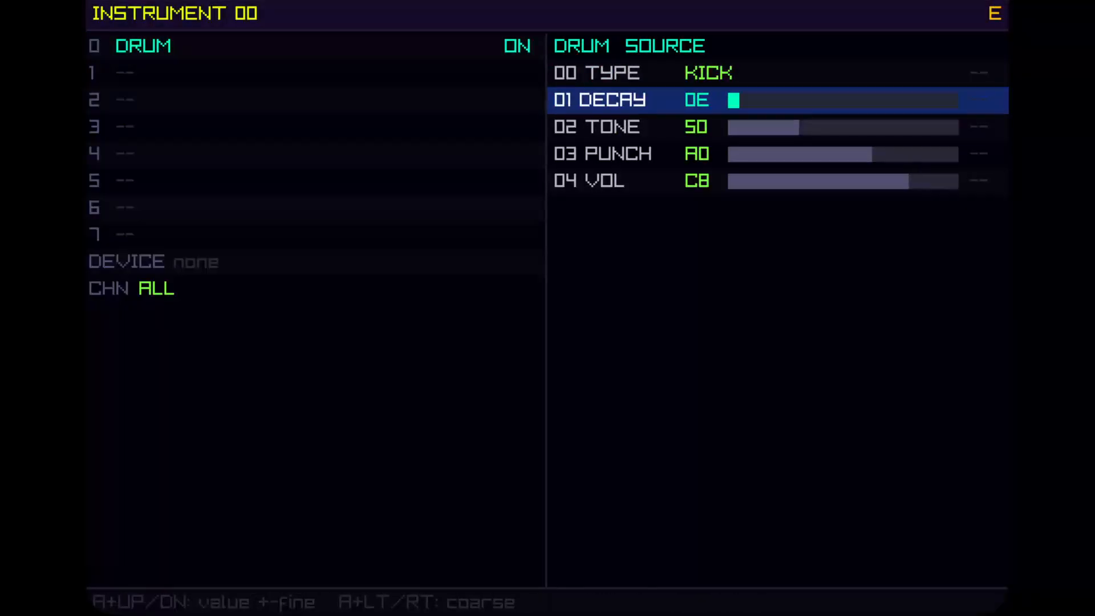
# Step: Return to pattern 00 and enter C-4 notes on rows 00 and 04
pyautogui.hotkey('shift', 'Left')
pyautogui.hotkey('a', 'Up')
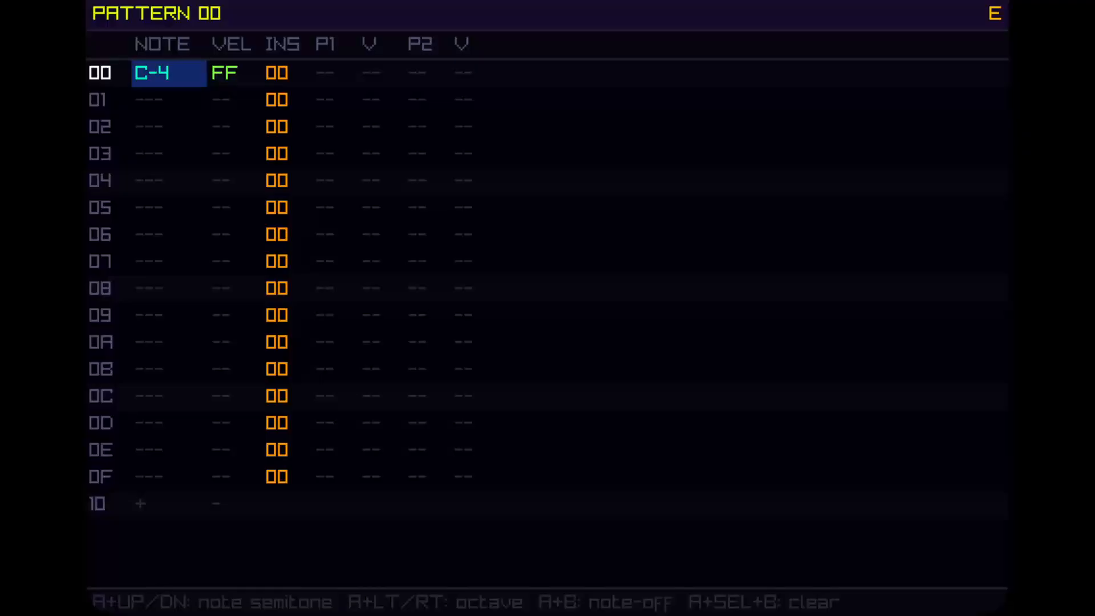
pyautogui.press('Down')
pyautogui.press('Down')
pyautogui.press('Down')
pyautogui.press('Down')
pyautogui.hotkey('a', 'Up')
# Step: Enter C-4 notes on rows 08 and 0C of pattern 00
pyautogui.press('Down')
pyautogui.press('Down')
pyautogui.press('Down')
pyautogui.press('Down')
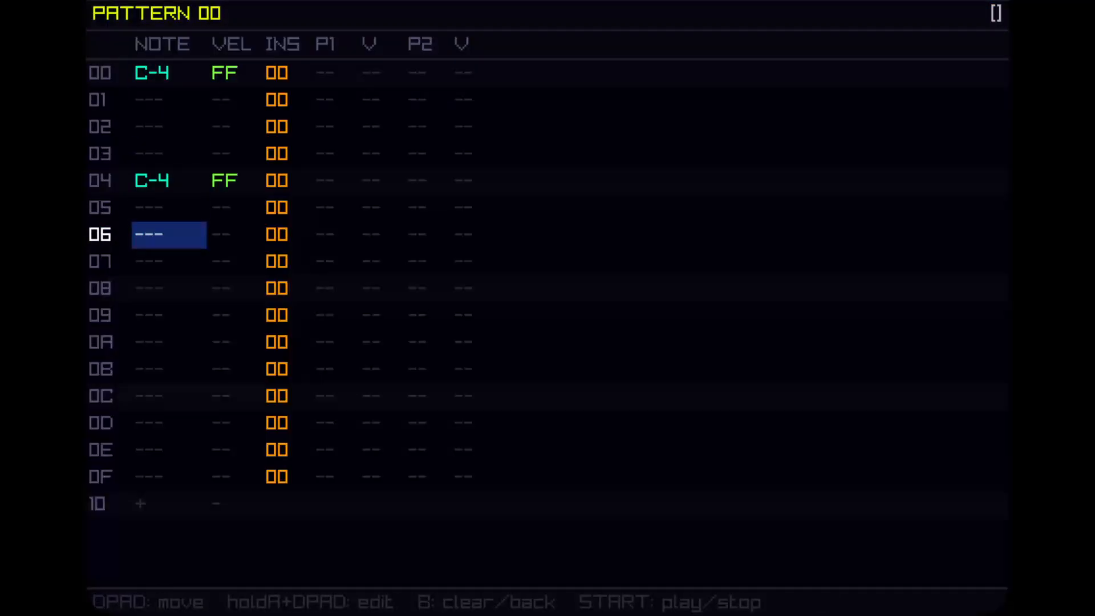
pyautogui.hotkey('a', 'Up')
pyautogui.press('Down')
pyautogui.press('Down')
pyautogui.press('Down')
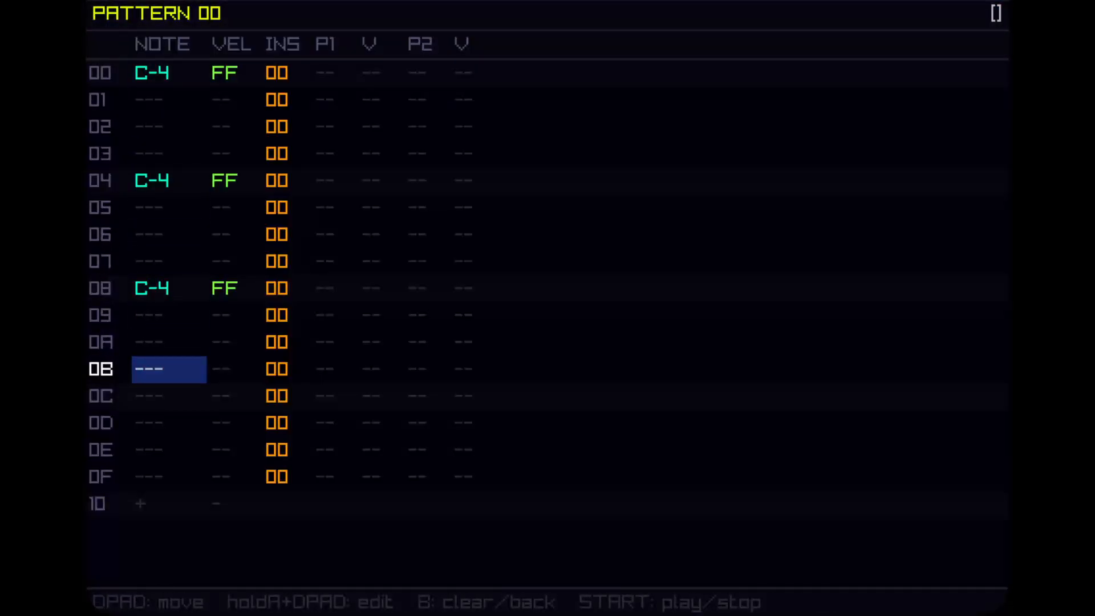
pyautogui.press('a')
pyautogui.press('Down')
pyautogui.hotkey('a', 'Up')
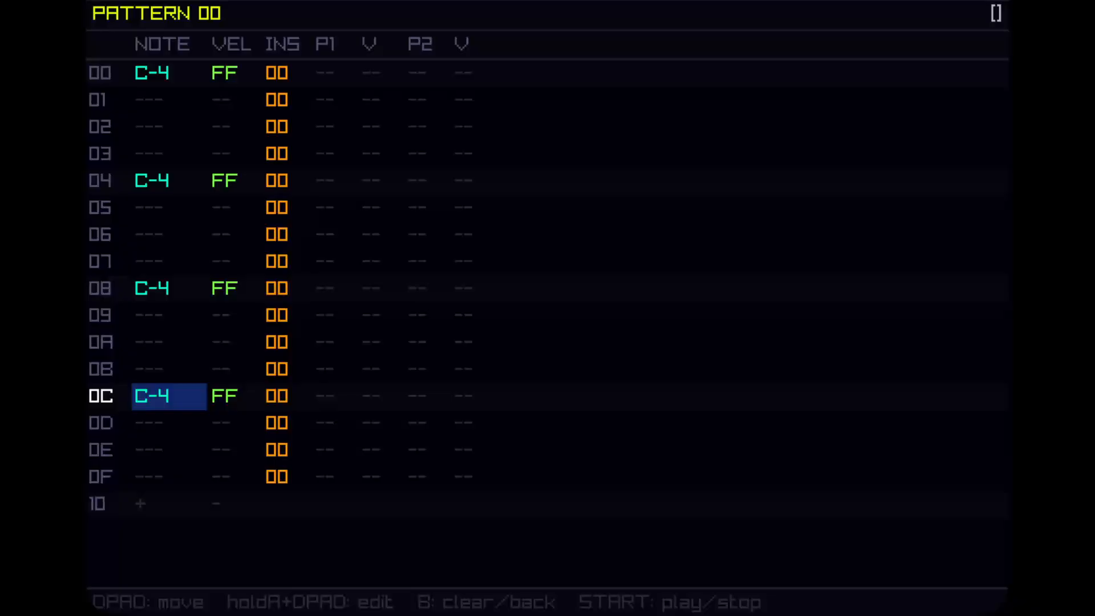
# Step: Try the add-row and remove-row cells below the last row of pattern 00
pyautogui.press('Down')
pyautogui.press('Down')
pyautogui.press('Down')
pyautogui.press('Up')
pyautogui.press('Up')
pyautogui.press('Down')
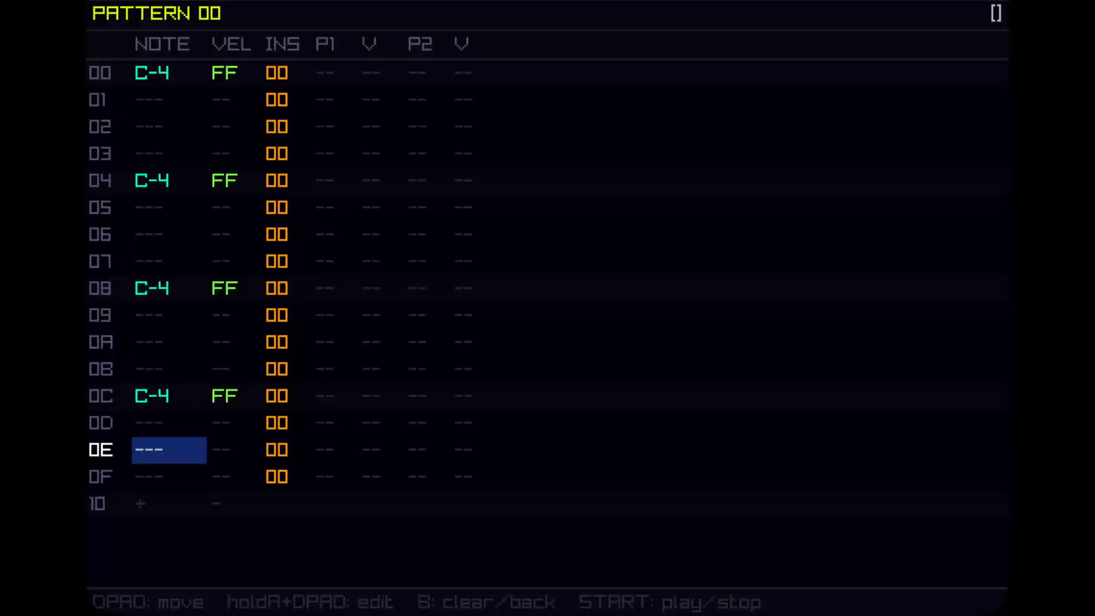
pyautogui.press('Down')
pyautogui.press('Down')
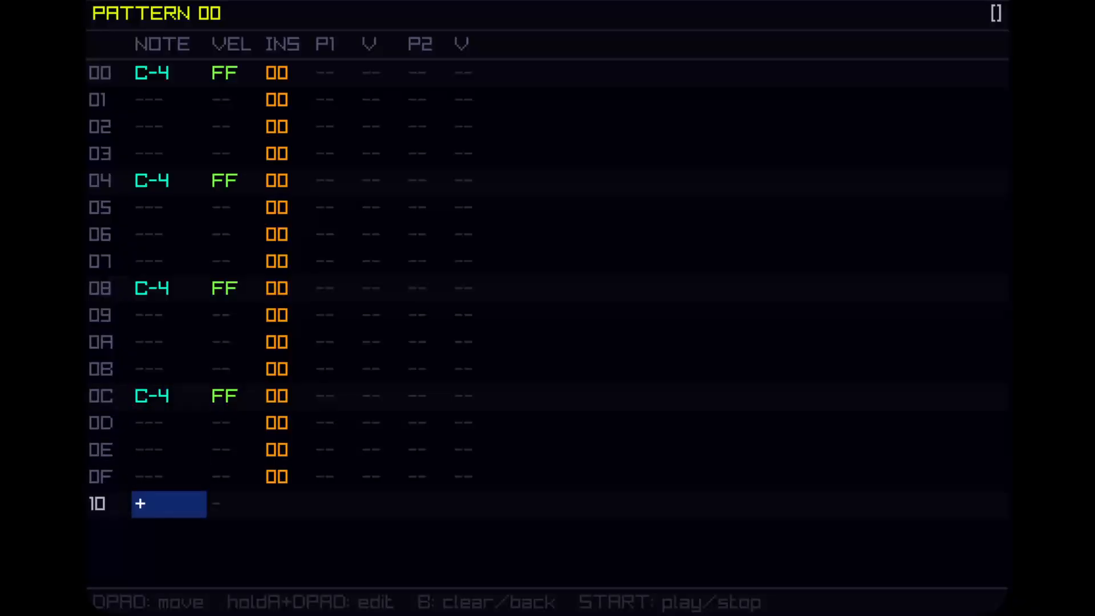
pyautogui.press('Right')
pyautogui.press('Left')
pyautogui.press('Right')
pyautogui.press('Left')
pyautogui.press('a')
pyautogui.press('Right')
pyautogui.press('b')
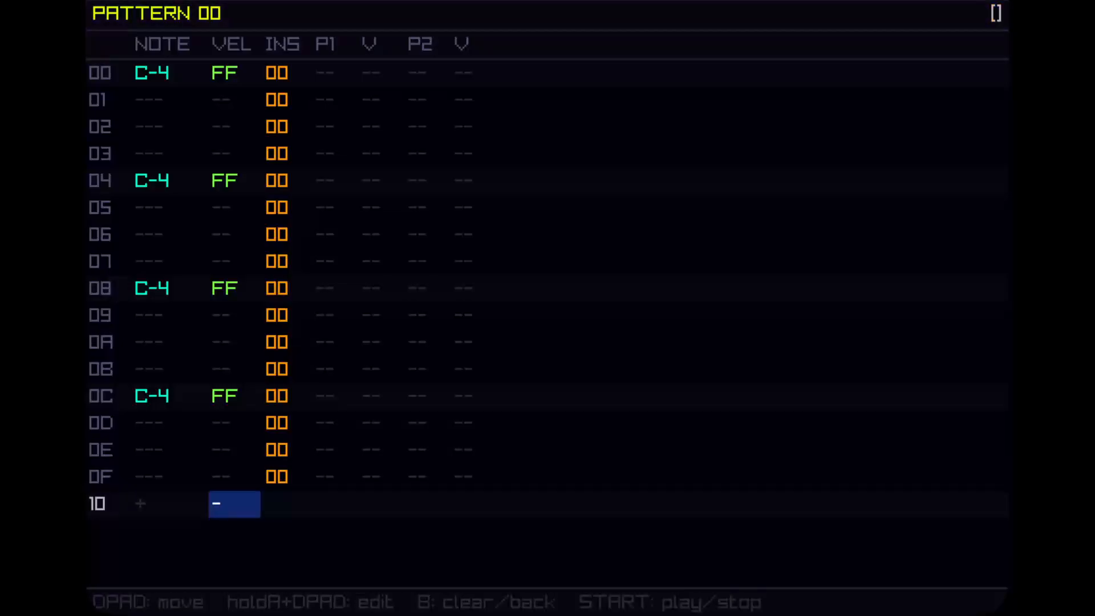
pyautogui.press('Left')
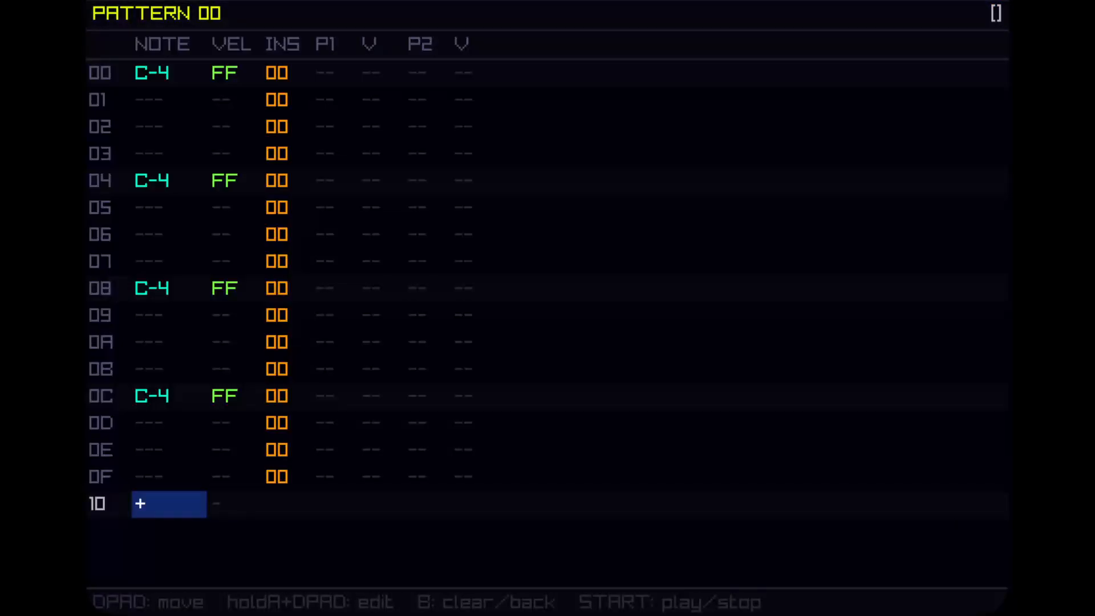
pyautogui.press('Up')
pyautogui.press('Up')
pyautogui.press('Up')
pyautogui.press('Up')
pyautogui.press('Up')
pyautogui.press('Up')
pyautogui.press('Up')
pyautogui.press('Up')
pyautogui.press('Up')
pyautogui.press('Up')
pyautogui.press('Up')
pyautogui.press('Up')
pyautogui.press('Up')
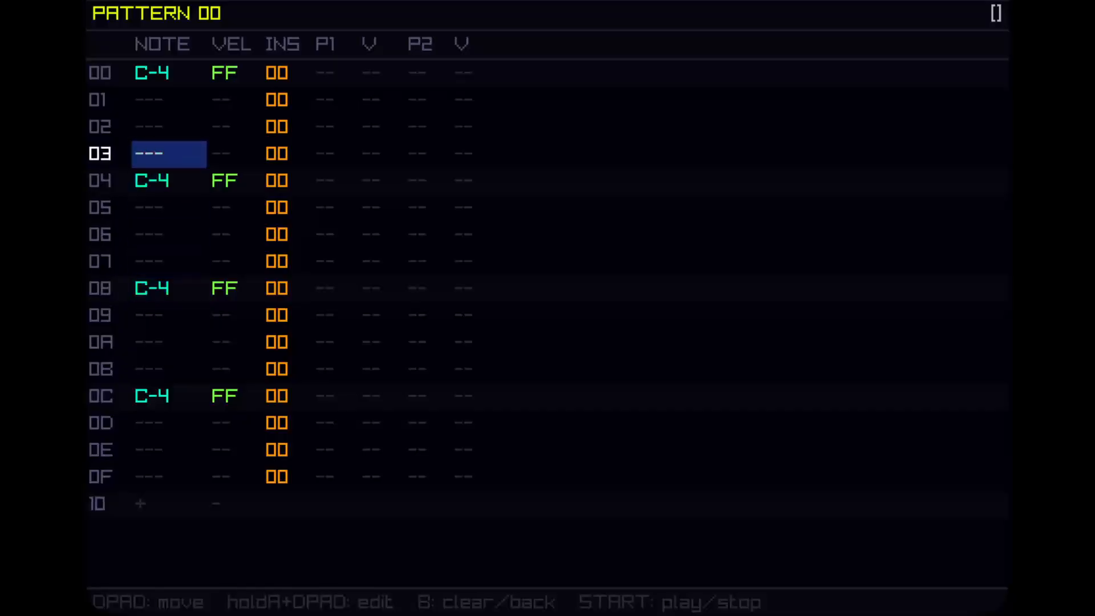
pyautogui.press('Up')
pyautogui.press('Up')
pyautogui.press('Up')
pyautogui.press('Down')
pyautogui.press('Down')
pyautogui.press('Down')
pyautogui.press('Down')
pyautogui.press('Down')
pyautogui.press('Down')
pyautogui.press('Down')
pyautogui.press('Down')
pyautogui.press('Down')
pyautogui.press('Down')
pyautogui.press('Down')
pyautogui.press('Down')
pyautogui.press('Down')
pyautogui.press('Down')
pyautogui.press('Down')
pyautogui.press('Down')
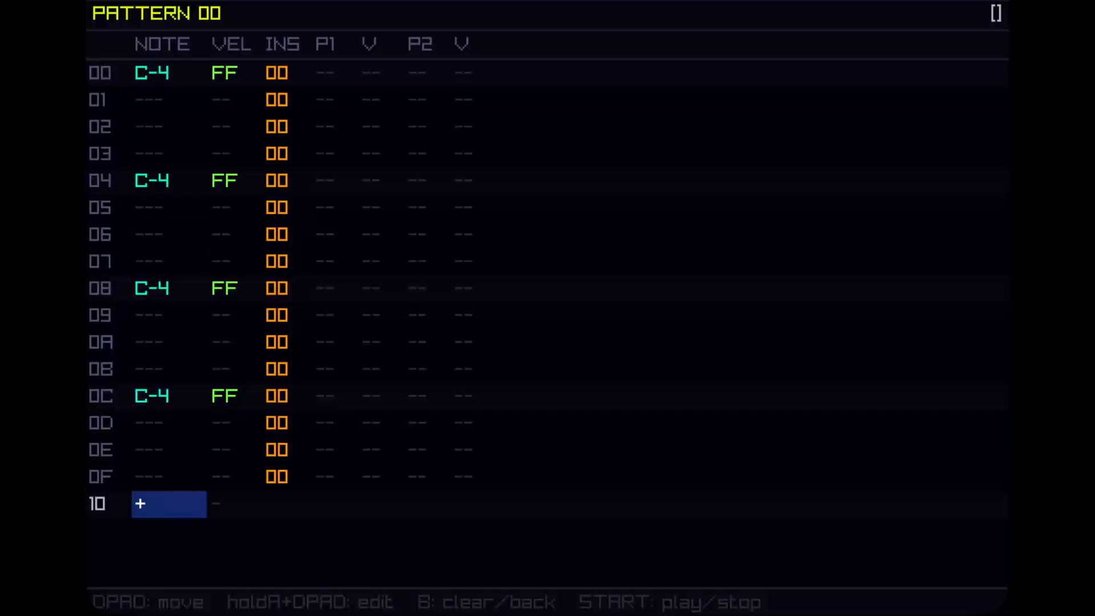
pyautogui.press('Up')
pyautogui.press('Up')
pyautogui.press('Up')
pyautogui.press('Up')
pyautogui.press('Up')
pyautogui.press('Up')
pyautogui.press('Up')
pyautogui.press('Up')
pyautogui.press('Up')
pyautogui.press('Up')
pyautogui.press('Up')
pyautogui.press('Up')
pyautogui.press('Up')
pyautogui.press('Up')
pyautogui.press('Up')
pyautogui.press('Up')
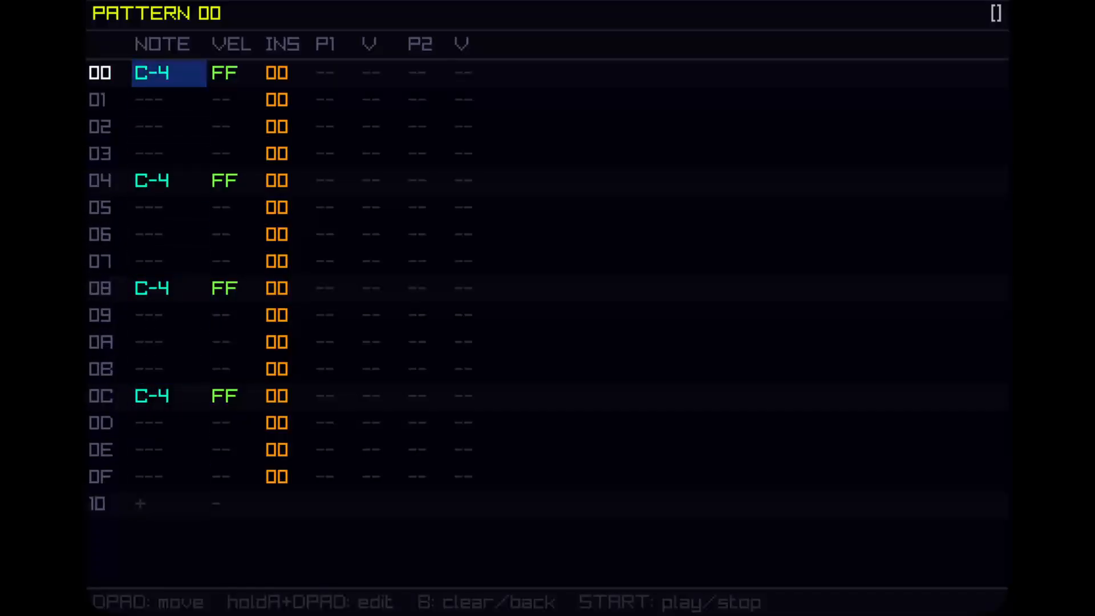
pyautogui.press('Down')
pyautogui.press('Down')
pyautogui.press('Down')
pyautogui.press('Down')
pyautogui.press('Down')
pyautogui.press('Down')
pyautogui.press('Down')
pyautogui.press('Down')
pyautogui.press('Down')
pyautogui.press('Down')
pyautogui.press('Down')
pyautogui.press('Down')
pyautogui.press('Down')
pyautogui.press('Down')
pyautogui.press('Down')
pyautogui.press('Down')
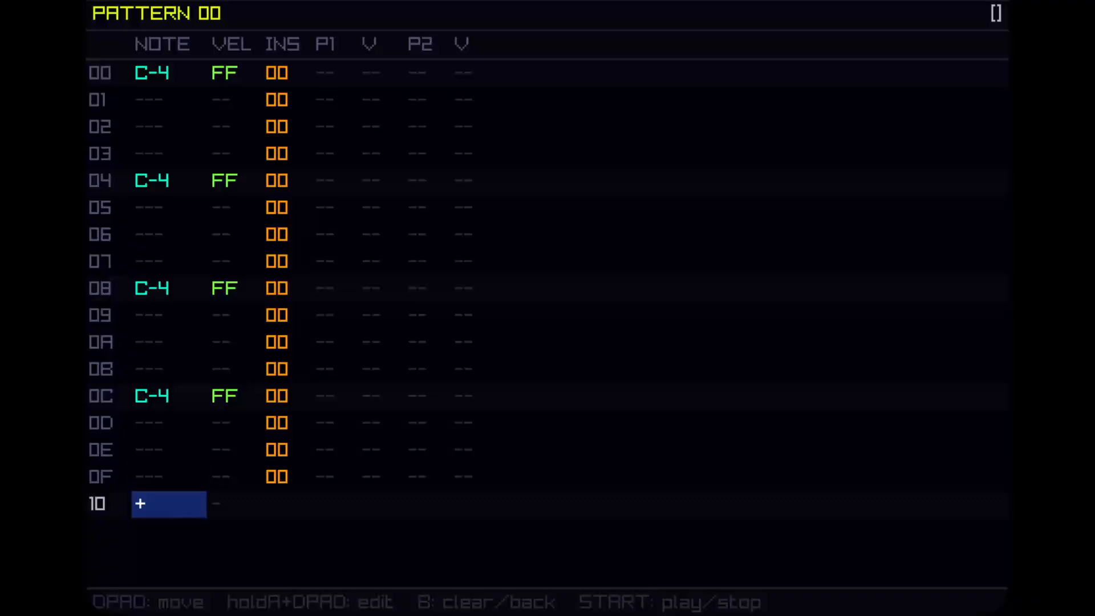
pyautogui.press('Up')
pyautogui.press('Up')
pyautogui.press('Up')
pyautogui.press('Up')
pyautogui.press('Up')
pyautogui.press('Down')
pyautogui.press('Down')
pyautogui.press('Down')
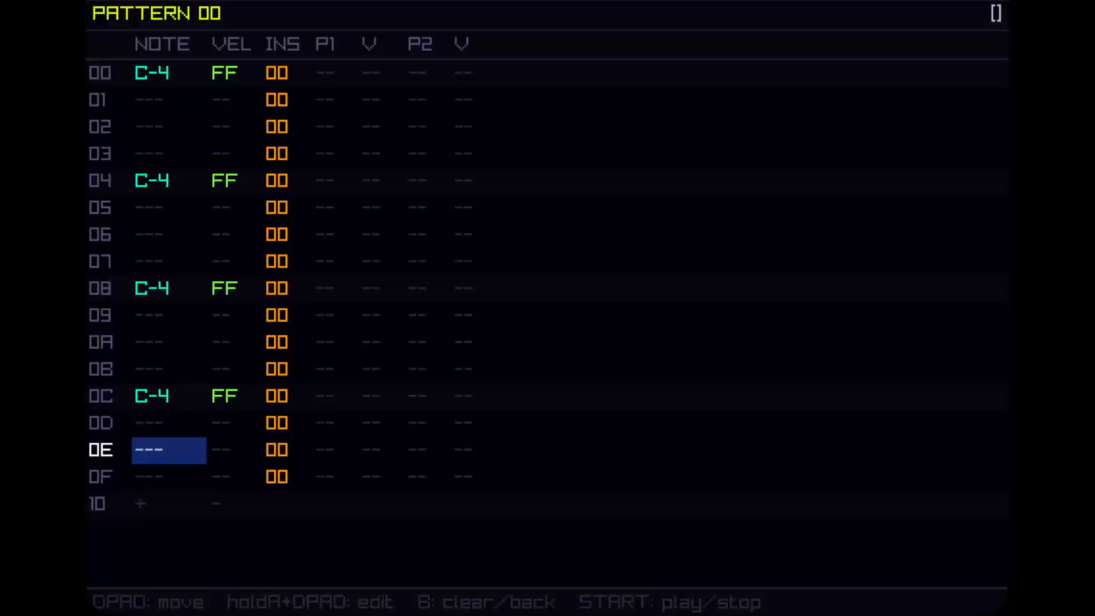
pyautogui.press('Down')
pyautogui.press('Down')
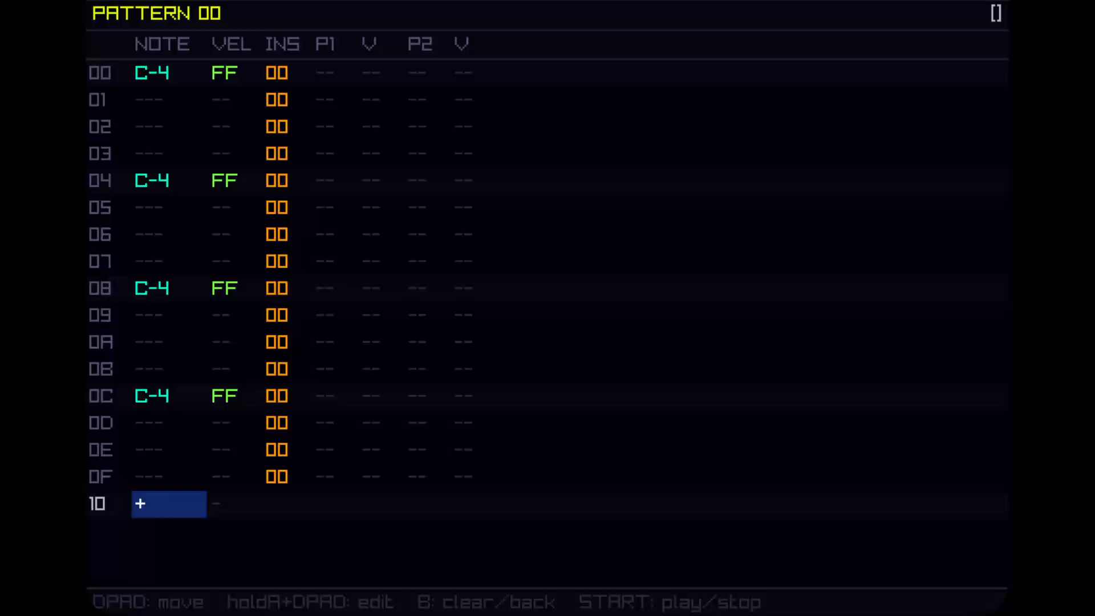
pyautogui.press('Up')
pyautogui.press('Down')
pyautogui.press('Right')
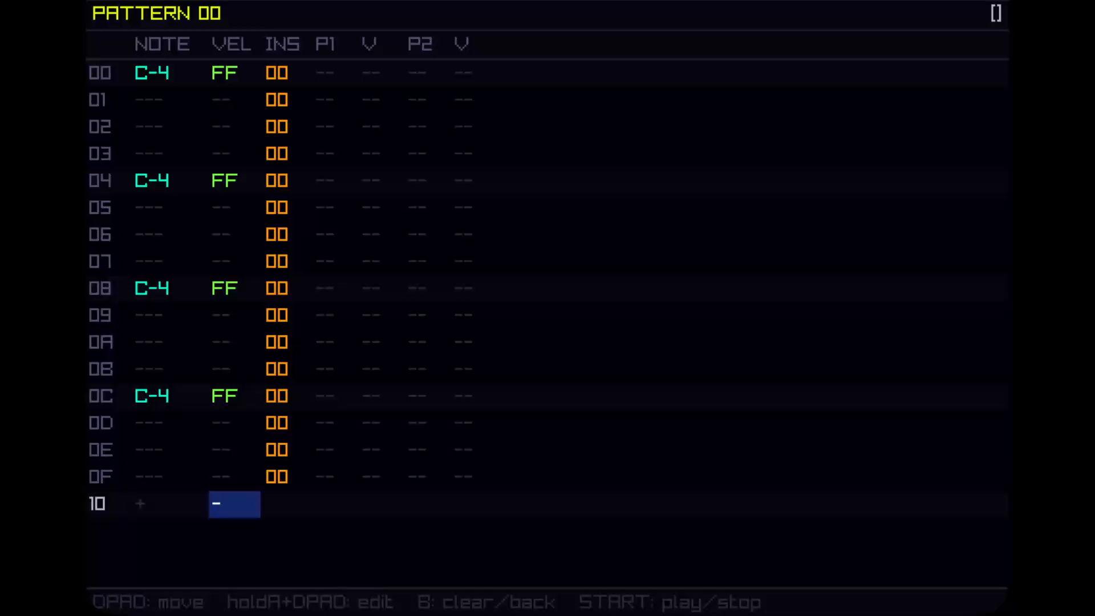
pyautogui.press('Left')
pyautogui.press('Right')
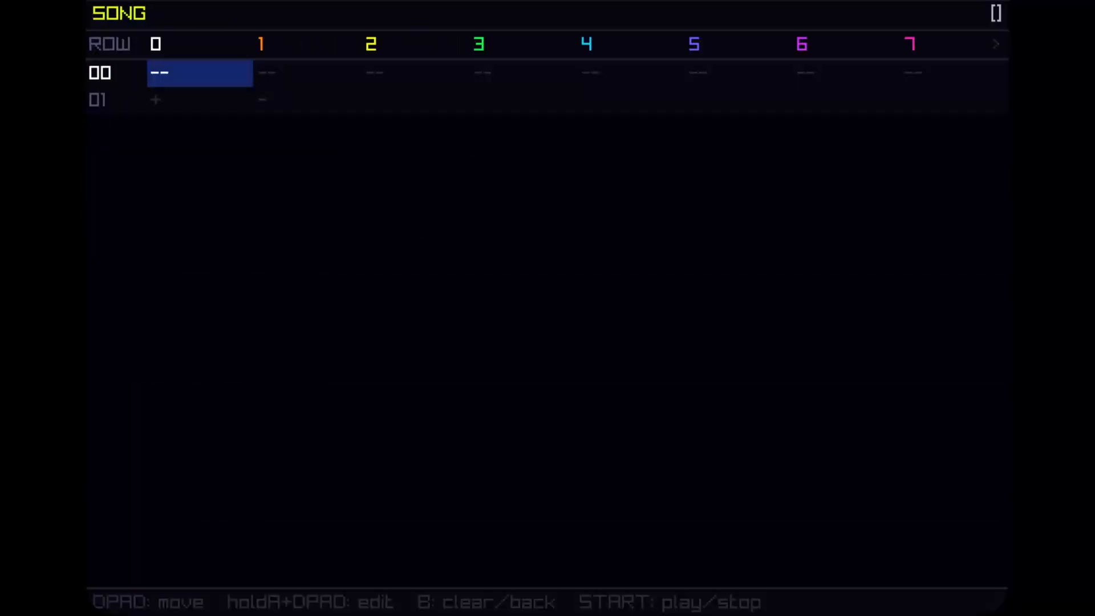
pyautogui.press('Down')
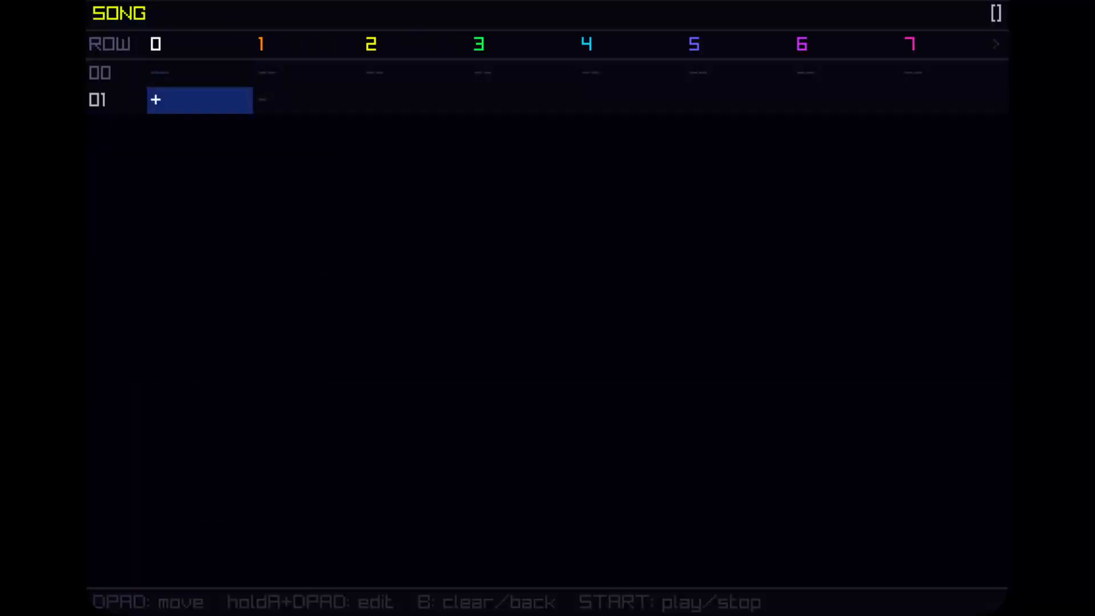
# Step: Assign pattern 00 to track 0 and pattern 01 to track 1 on row 00 of the song
pyautogui.press('Up')
pyautogui.hotkey('a', 'Up')
pyautogui.press('Right')
pyautogui.press('a')
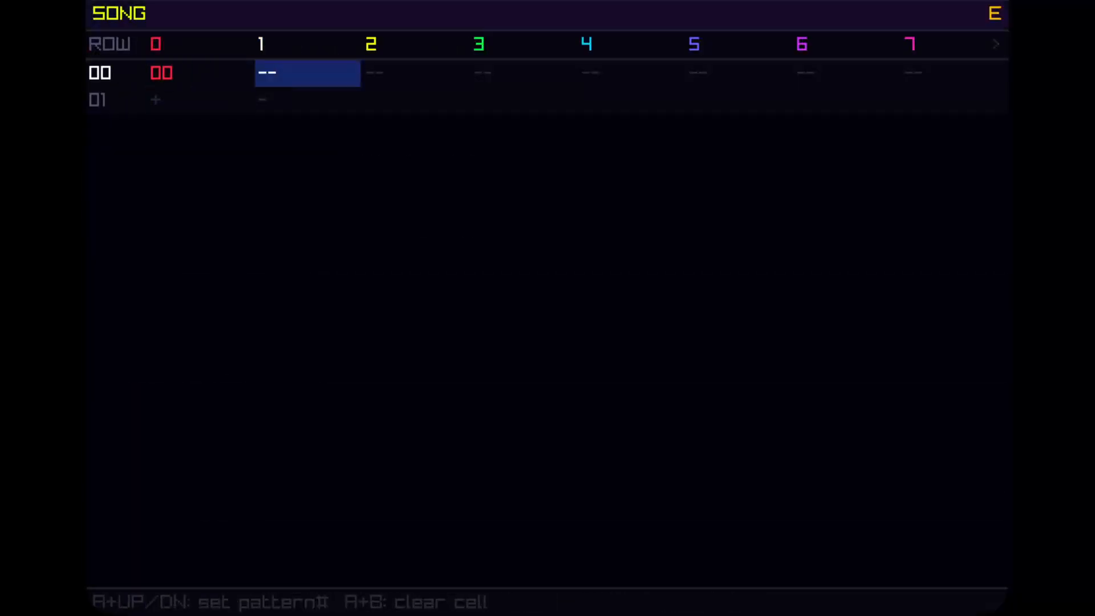
pyautogui.hotkey('a', 'Up')
pyautogui.hotkey('a', 'Up')
# Step: Try adding several empty rows below row 00 of the song and removing them again
pyautogui.press('Down')
pyautogui.press('Left')
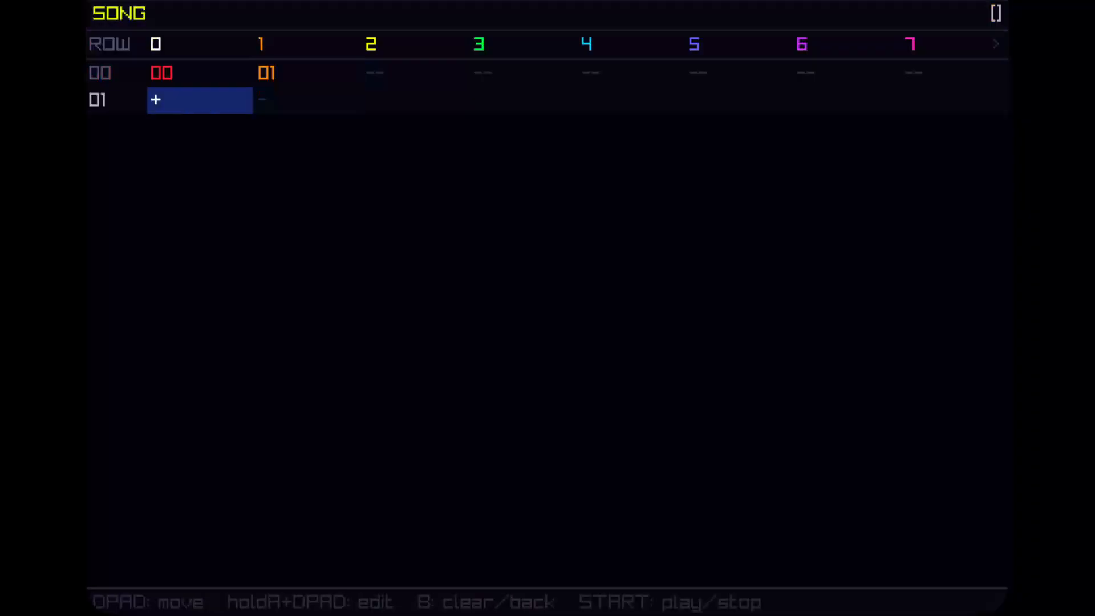
pyautogui.press('Right')
pyautogui.press('Left')
pyautogui.press('a')
pyautogui.press('a')
pyautogui.press('a')
pyautogui.press('a')
pyautogui.press('a')
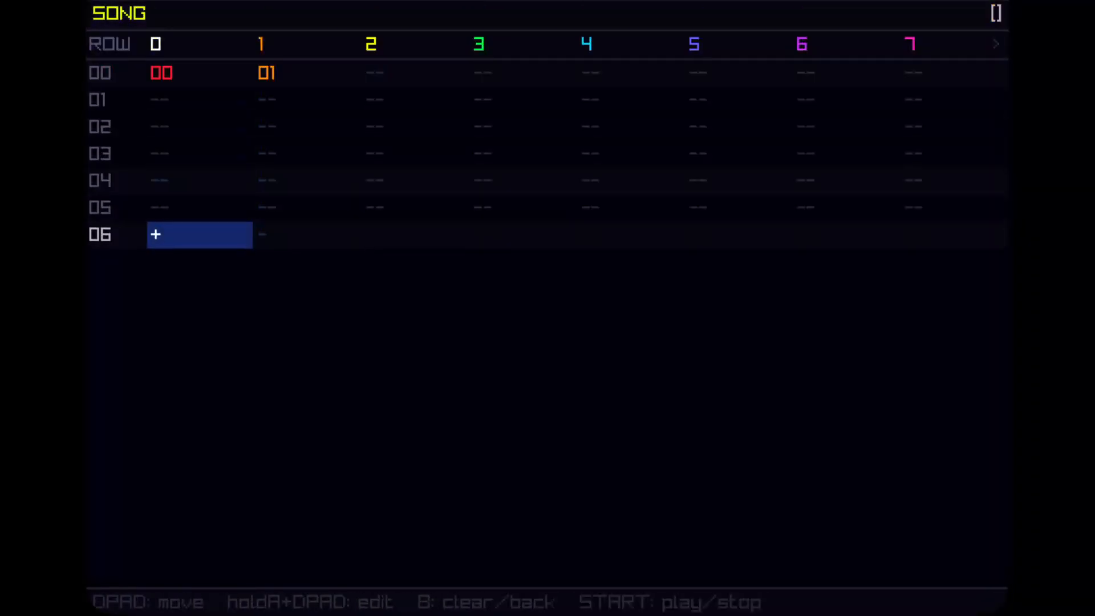
pyautogui.press('a')
pyautogui.press('Right')
pyautogui.press('a')
pyautogui.press('a')
pyautogui.press('a')
pyautogui.press('a')
pyautogui.press('a')
pyautogui.press('a')
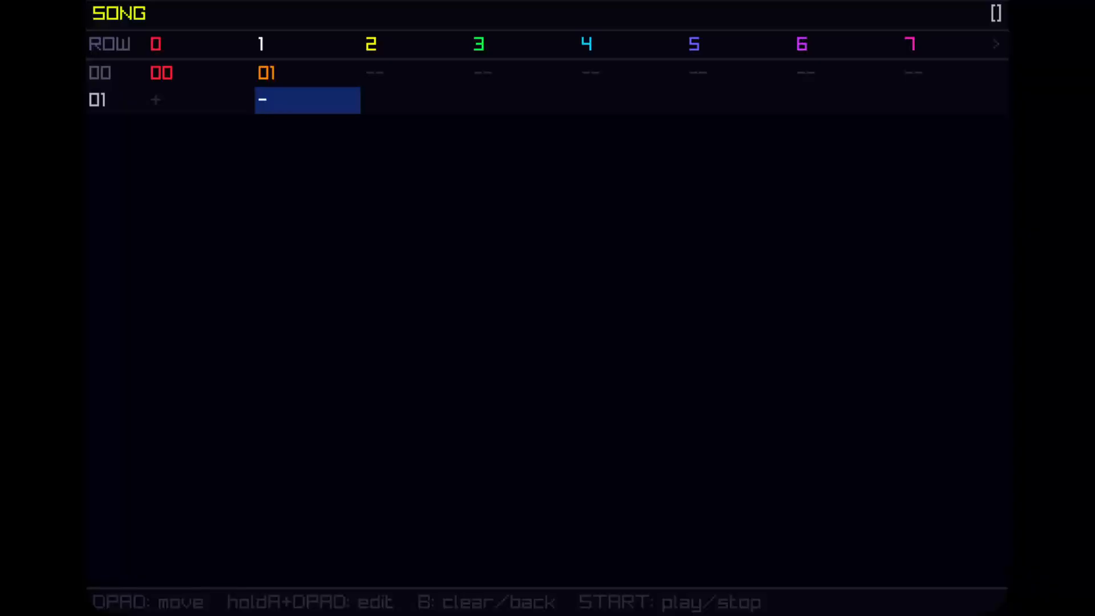
pyautogui.press('Left')
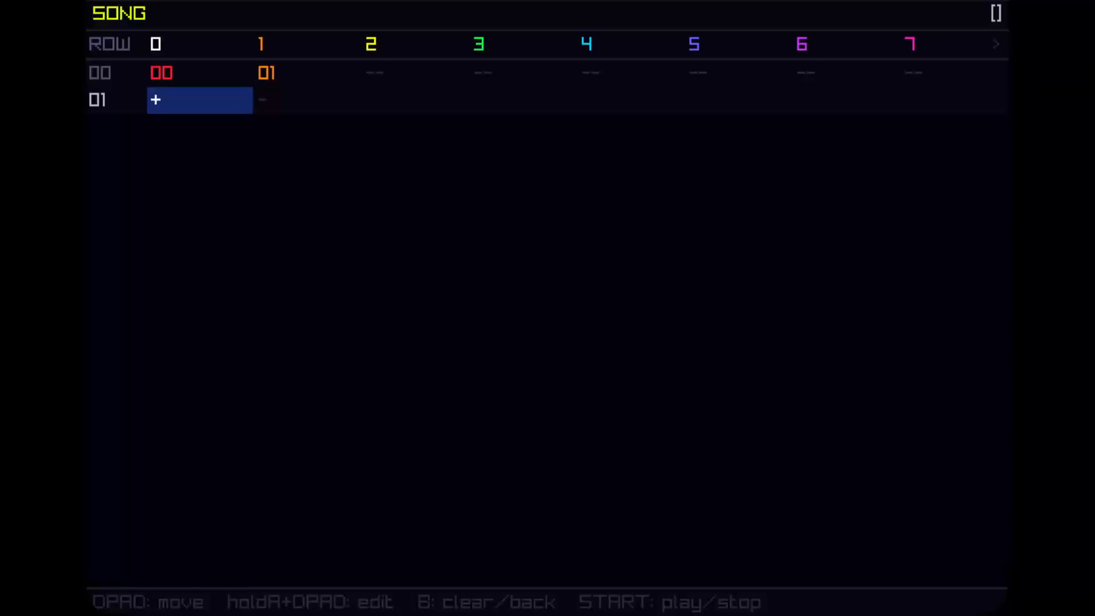
pyautogui.press('Right')
pyautogui.press('Left')
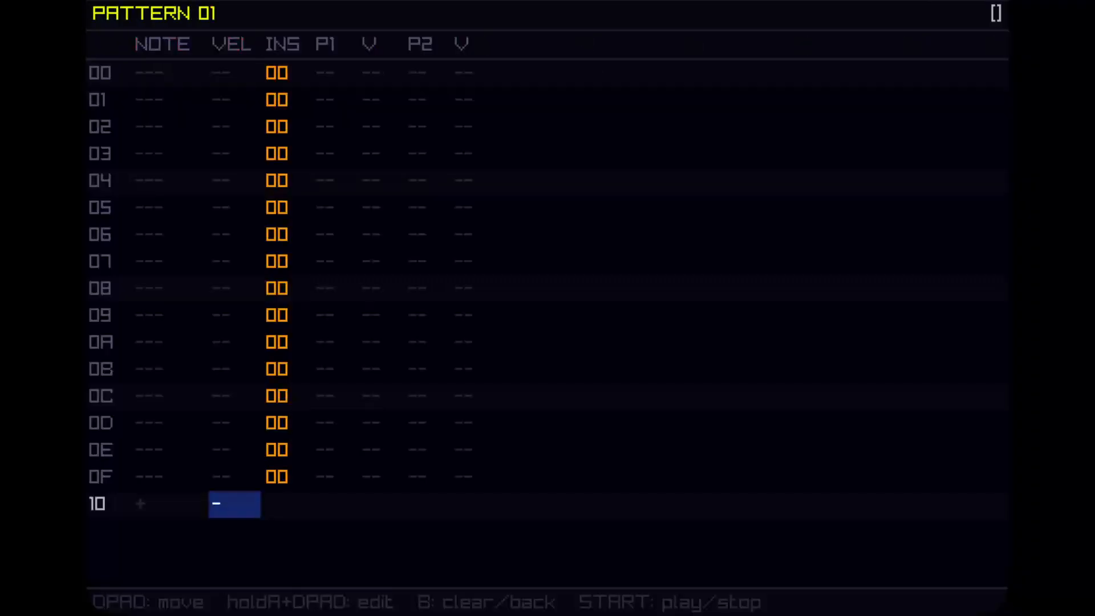
# Step: Switch from pattern 01 to pattern 00, play it back and stop playback
pyautogui.press('Left')
pyautogui.press('Up')
pyautogui.press('Up')
pyautogui.press('Up')
pyautogui.press('Up')
pyautogui.press('Up')
pyautogui.press('Up')
pyautogui.press('Up')
pyautogui.press('Up')
pyautogui.press('Up')
pyautogui.press('Up')
pyautogui.press('Up')
pyautogui.press('Up')
pyautogui.press('Up')
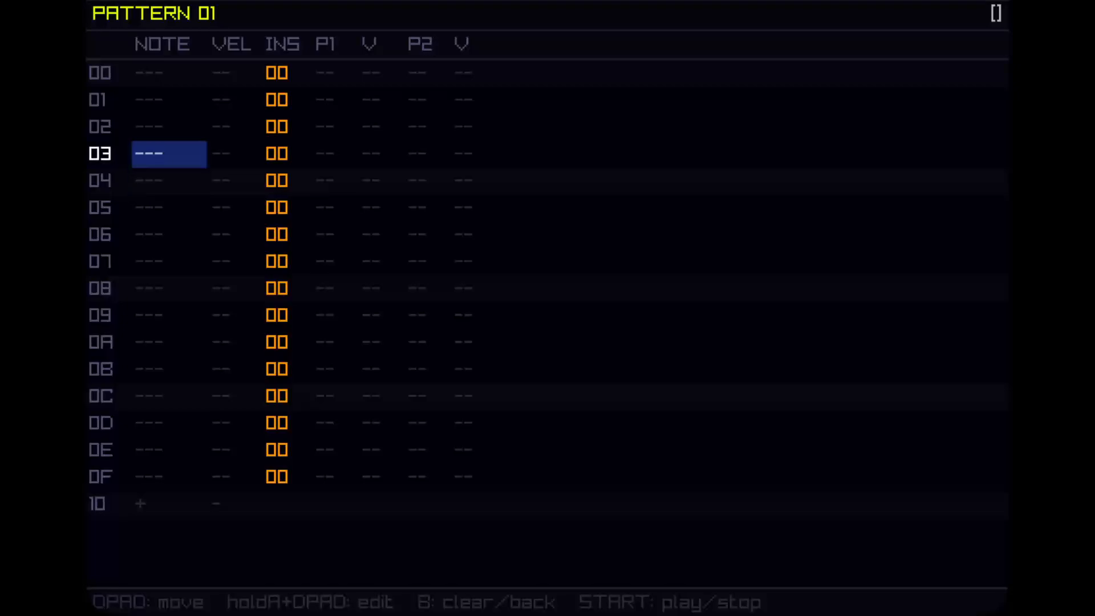
pyautogui.press('pageup')
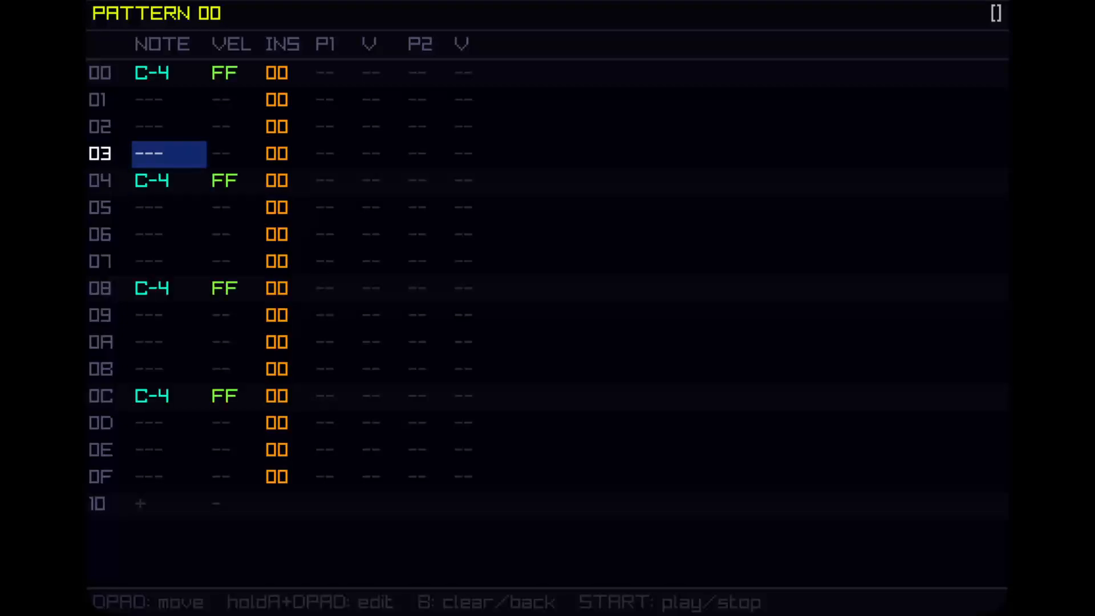
pyautogui.press('Return')
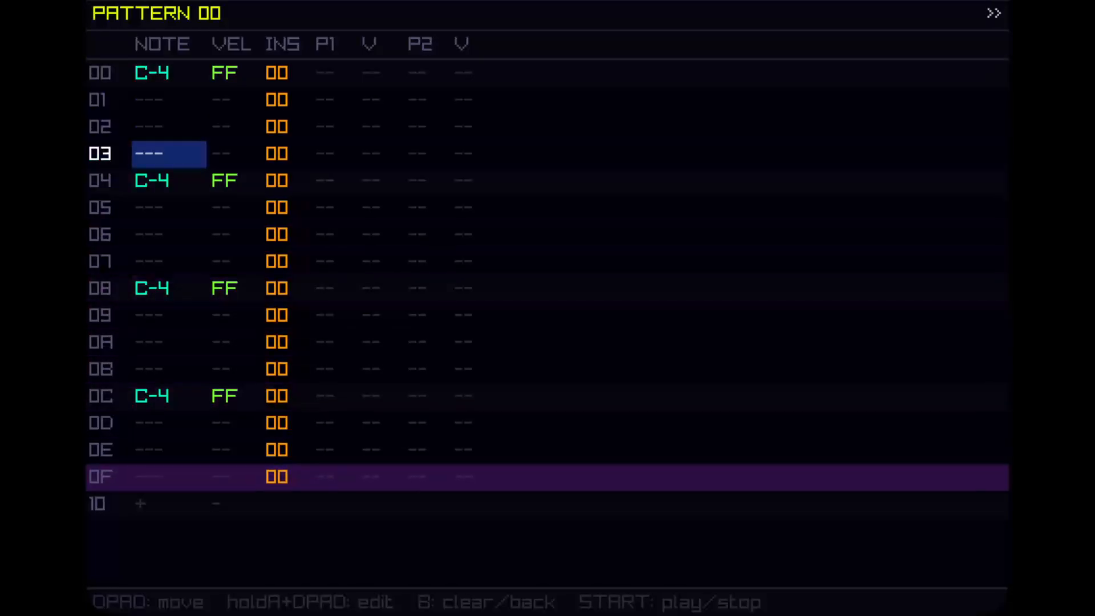
pyautogui.press('Return')
# Step: Save the song oven-injury
pyautogui.press('Escape')
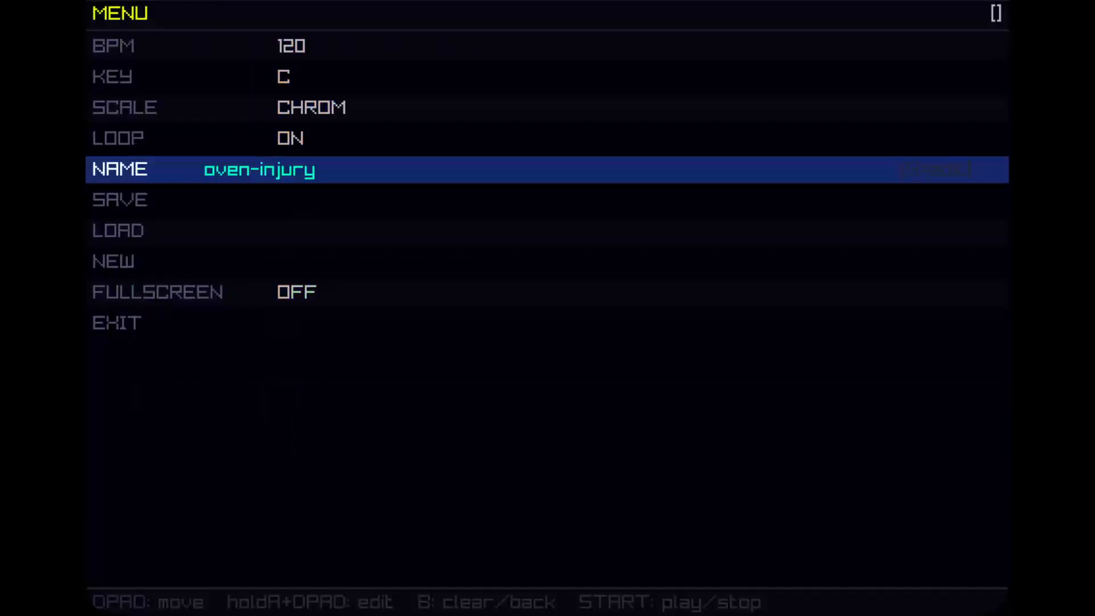
pyautogui.press('Down')
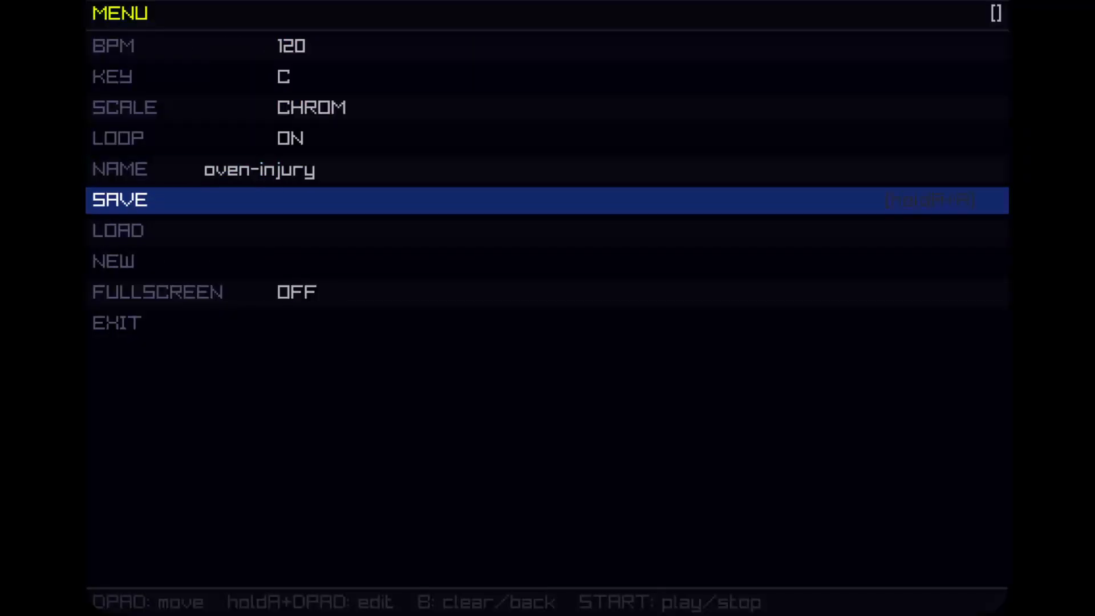
pyautogui.press('a')
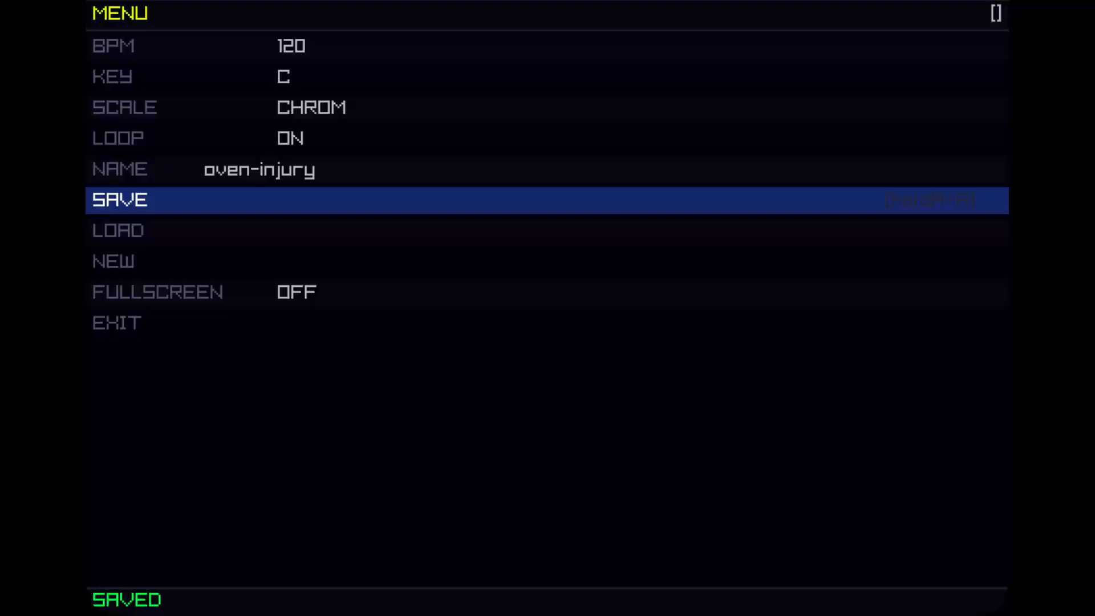
pyautogui.press('Down')
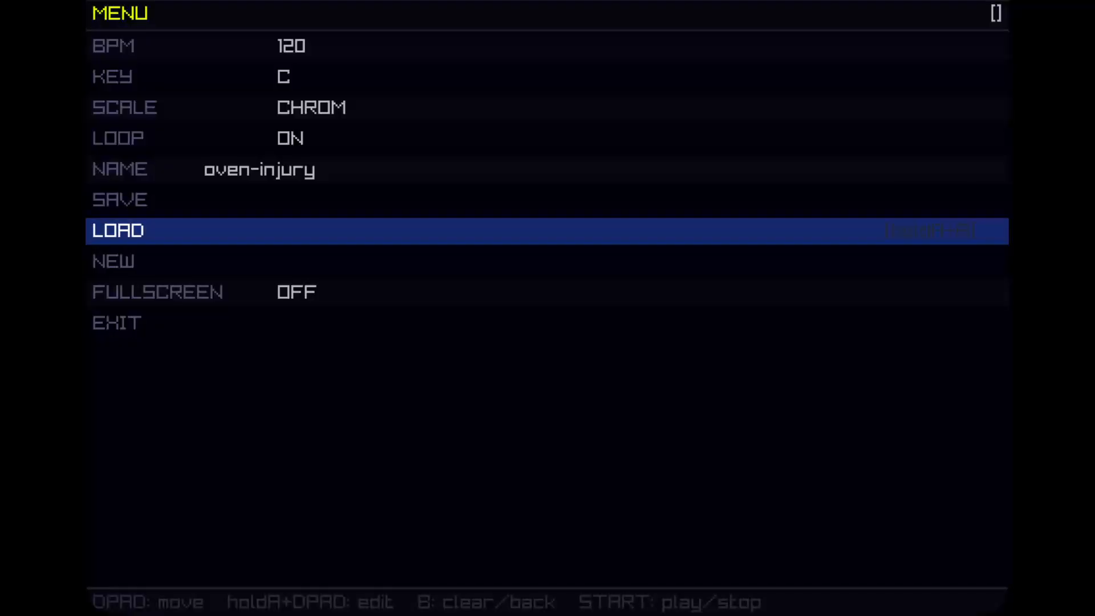
# Step: Enter a D-5 test note on row 02 of pattern 00
pyautogui.press('a')
pyautogui.press('Up')
pyautogui.hotkey('a', 'Up')
pyautogui.hotkey('a', 'Up')
pyautogui.hotkey('a', 'Up')
pyautogui.hotkey('a', 'Up')
pyautogui.hotkey('a', 'Up')
pyautogui.hotkey('a', 'Up')
pyautogui.hotkey('a', 'Up')
pyautogui.hotkey('a', 'Up')
pyautogui.hotkey('a', 'Up')
pyautogui.hotkey('a', 'Up')
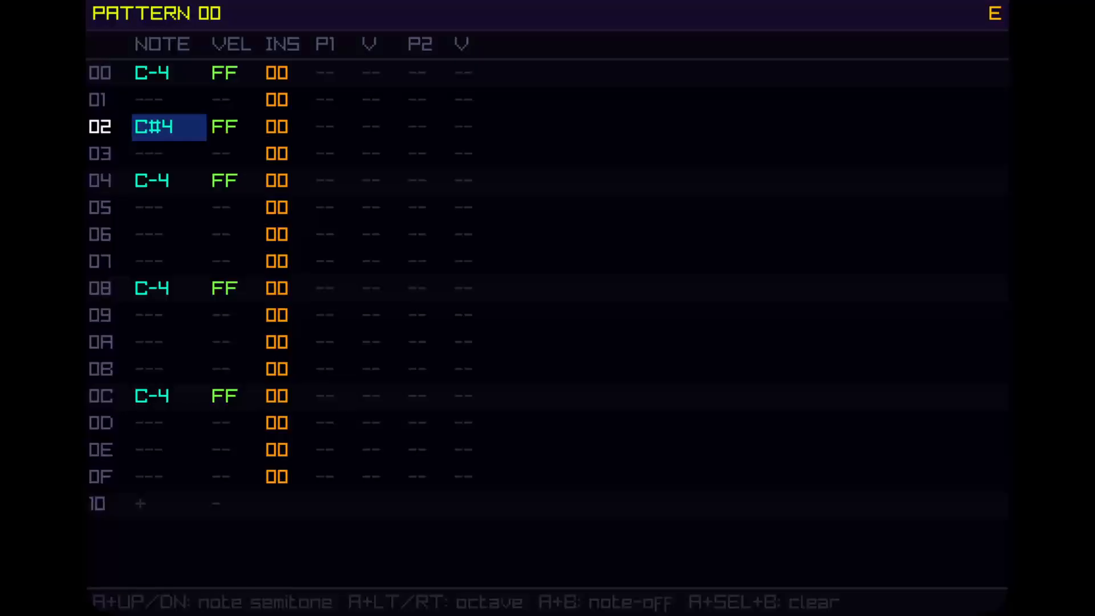
pyautogui.hotkey('a', 'Up')
pyautogui.hotkey('a', 'Up')
pyautogui.hotkey('a', 'Up')
pyautogui.hotkey('a', 'Up')
pyautogui.press('Down')
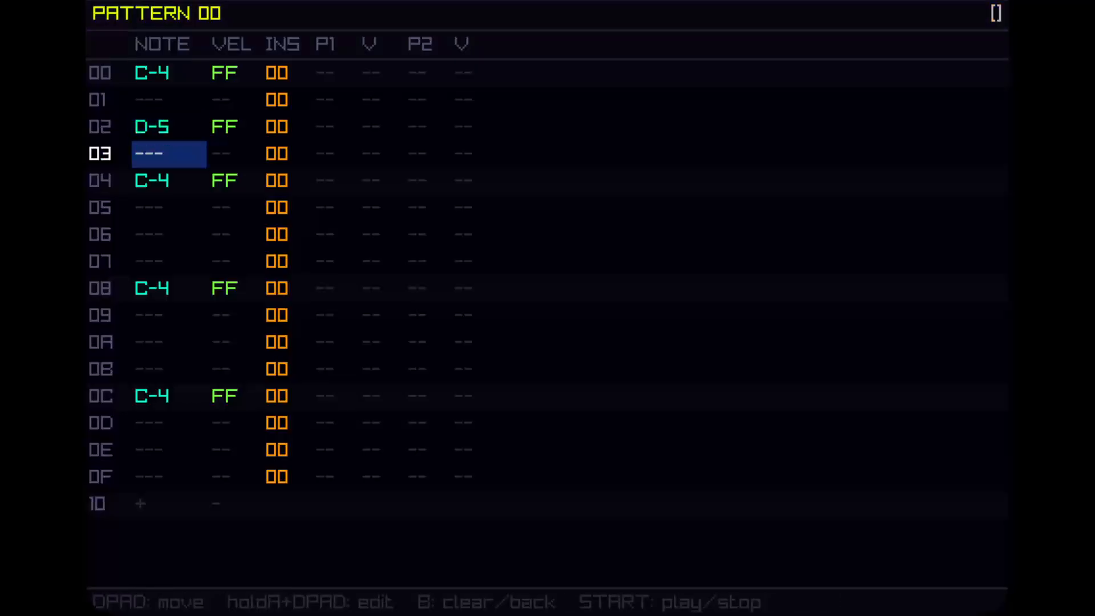
# Step: Enter an A#4 test note on row 06 of pattern 00
pyautogui.press('Down')
pyautogui.press('Down')
# Step: Load the saved song file oven-injury.rpt, discarding the unsaved test notes
pyautogui.press('Down')
pyautogui.press('a')
pyautogui.hotkey('a', 'Up')
pyautogui.hotkey('a', 'Up')
pyautogui.hotkey('a', 'Up')
pyautogui.hotkey('a', 'Up')
pyautogui.hotkey('a', 'Up')
pyautogui.hotkey('a', 'Up')
pyautogui.hotkey('a', 'Up')
pyautogui.hotkey('a', 'Up')
pyautogui.hotkey('a', 'Up')
pyautogui.hotkey('a', 'Up')
pyautogui.hotkey('a', 'Up')
pyautogui.hotkey('a', 'Up')
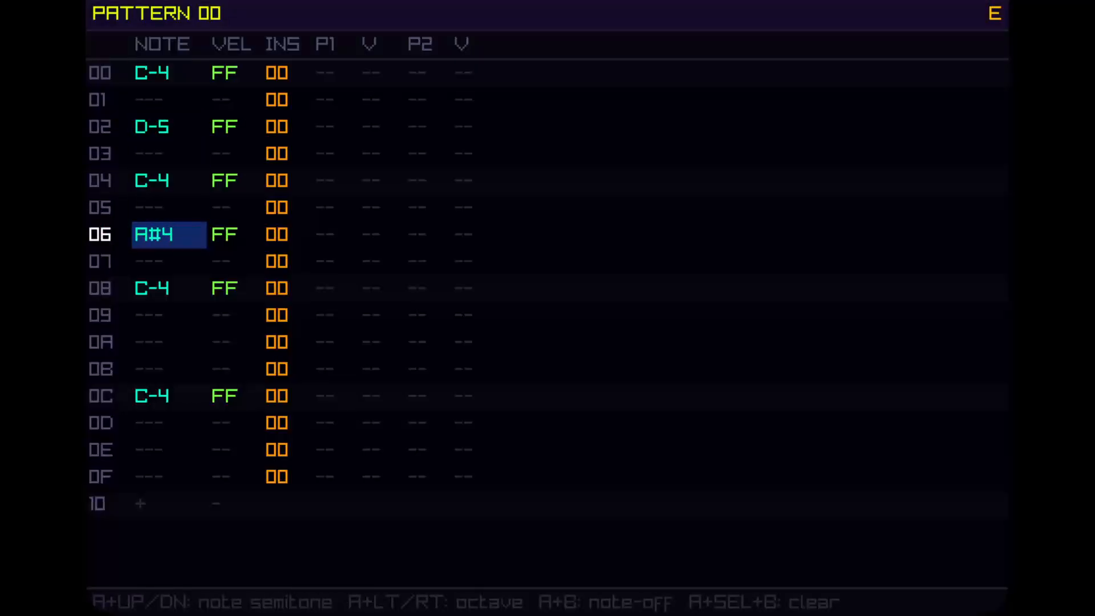
pyautogui.press('Escape')
pyautogui.press('Down')
pyautogui.press('Up')
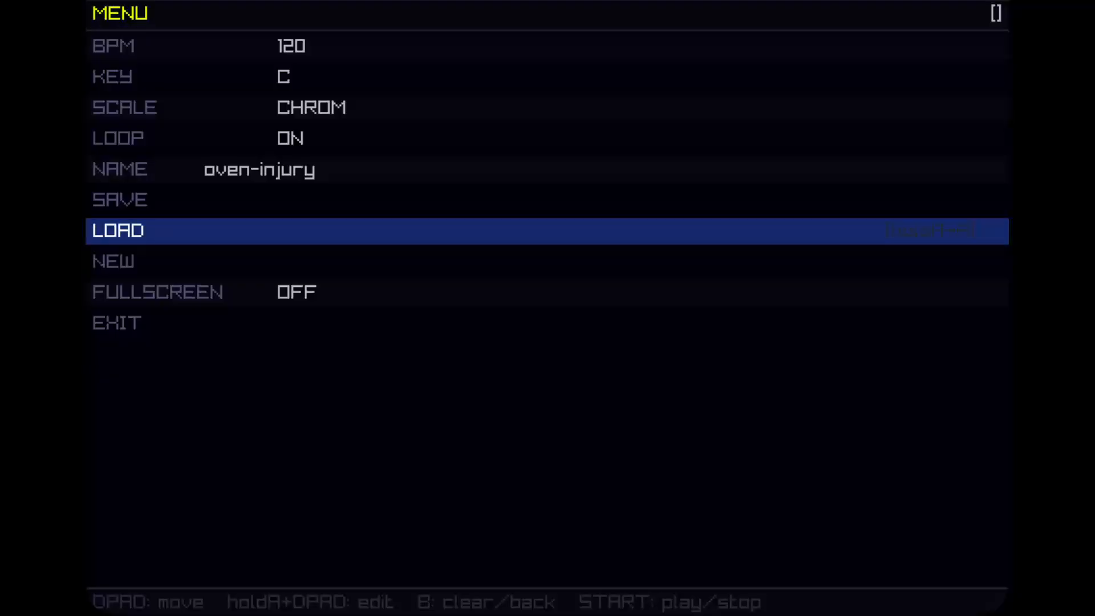
pyautogui.press('a')
pyautogui.press('Down')
pyautogui.press('Down')
pyautogui.press('Down')
pyautogui.press('Down')
pyautogui.press('Down')
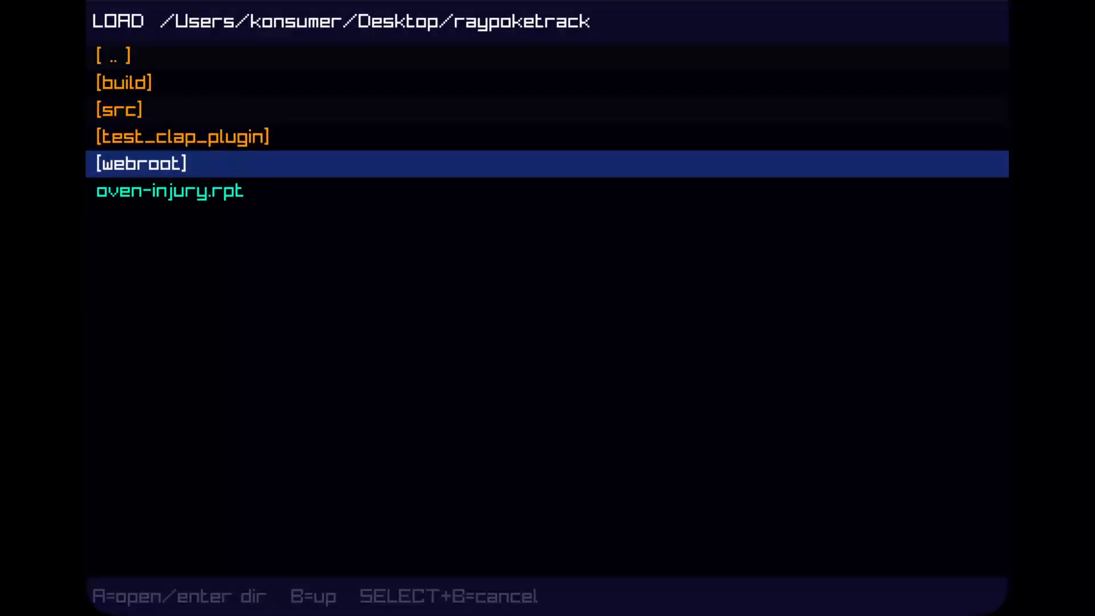
pyautogui.press('a')
pyautogui.press('Up')
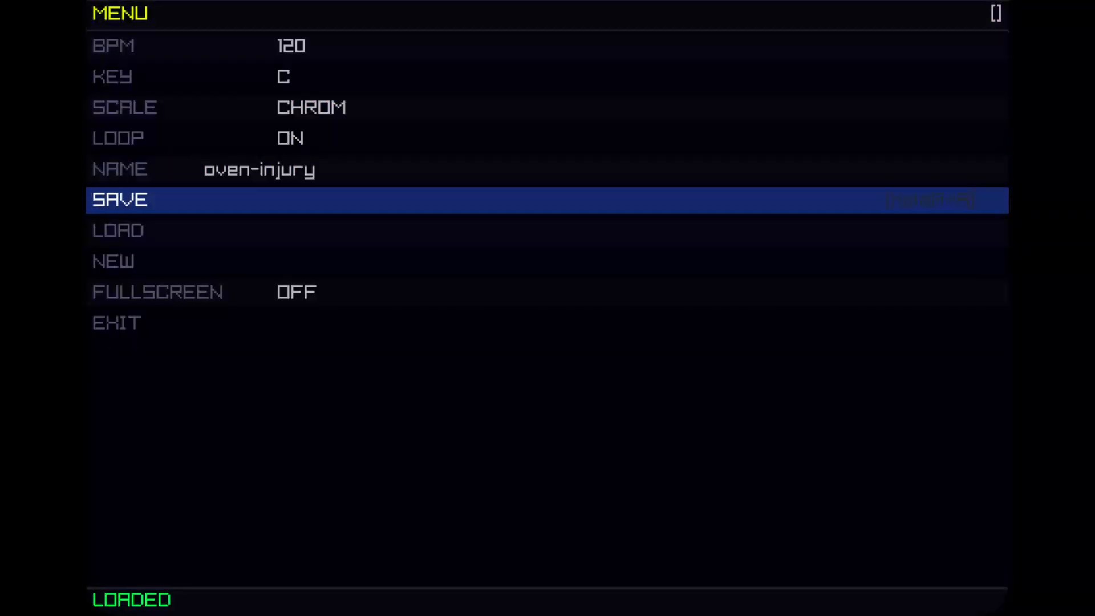
# Step: Check the notes of pattern 00 in the reloaded song
pyautogui.press('Up')
pyautogui.press('Down')
pyautogui.press('Down')
pyautogui.press('w')
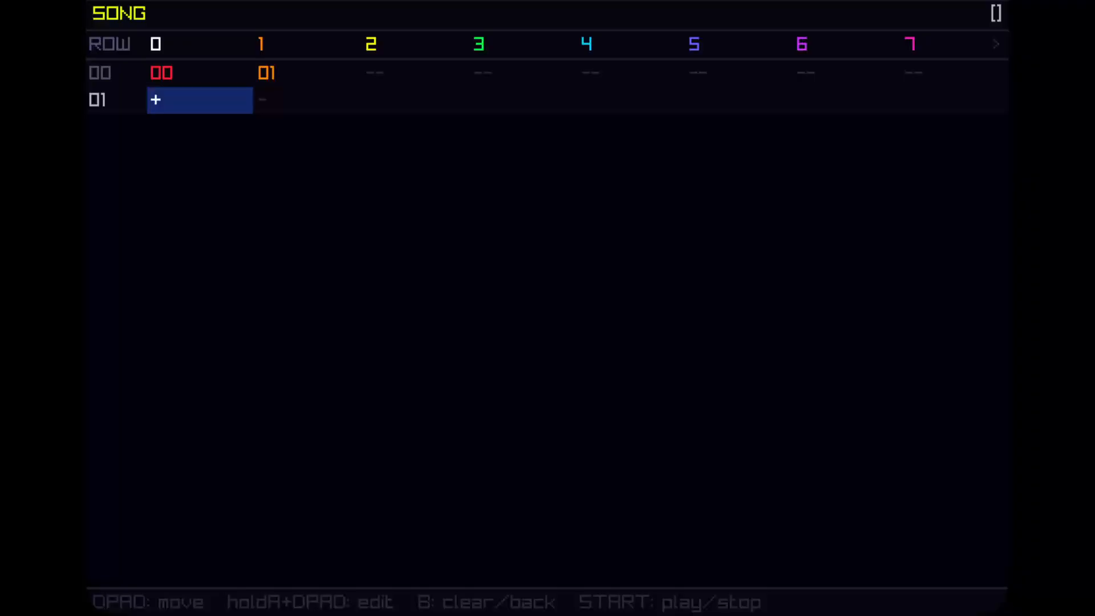
pyautogui.press('w')
pyautogui.press('Up')
pyautogui.press('Up')
pyautogui.press('Up')
pyautogui.press('Up')
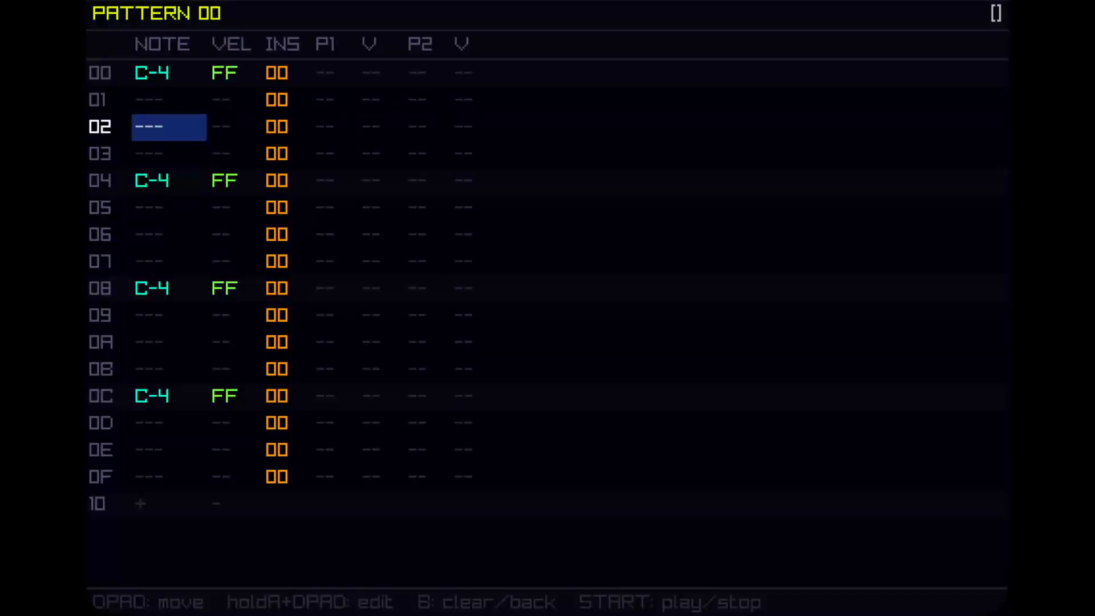
pyautogui.press('Down')
pyautogui.press('Down')
pyautogui.press('Down')
pyautogui.press('Down')
pyautogui.press('Down')
pyautogui.press('Down')
pyautogui.press('Down')
pyautogui.press('Down')
pyautogui.press('Down')
pyautogui.press('Down')
pyautogui.press('Down')
pyautogui.press('Down')
pyautogui.press('Down')
pyautogui.press('Down')
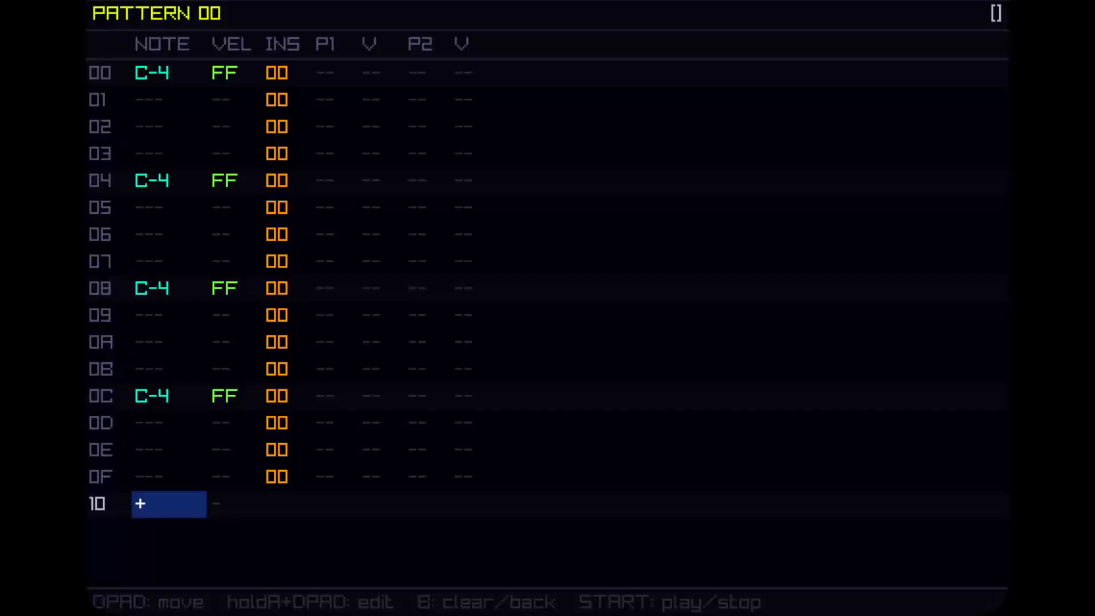
# Step: Start a new song in place of the current one
pyautogui.press('Escape')
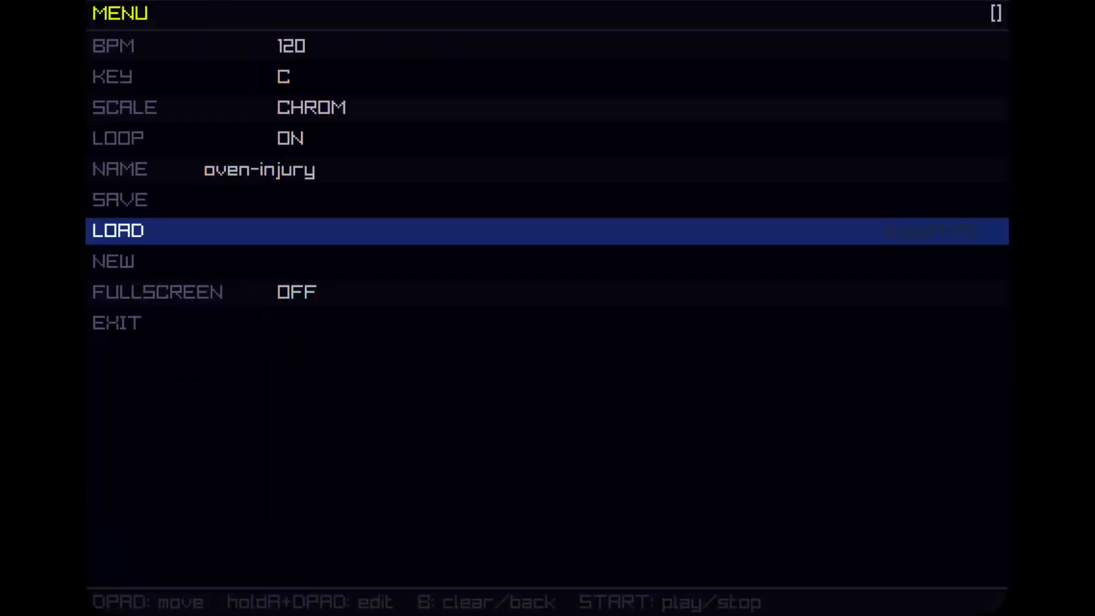
pyautogui.press('Up')
pyautogui.press('Up')
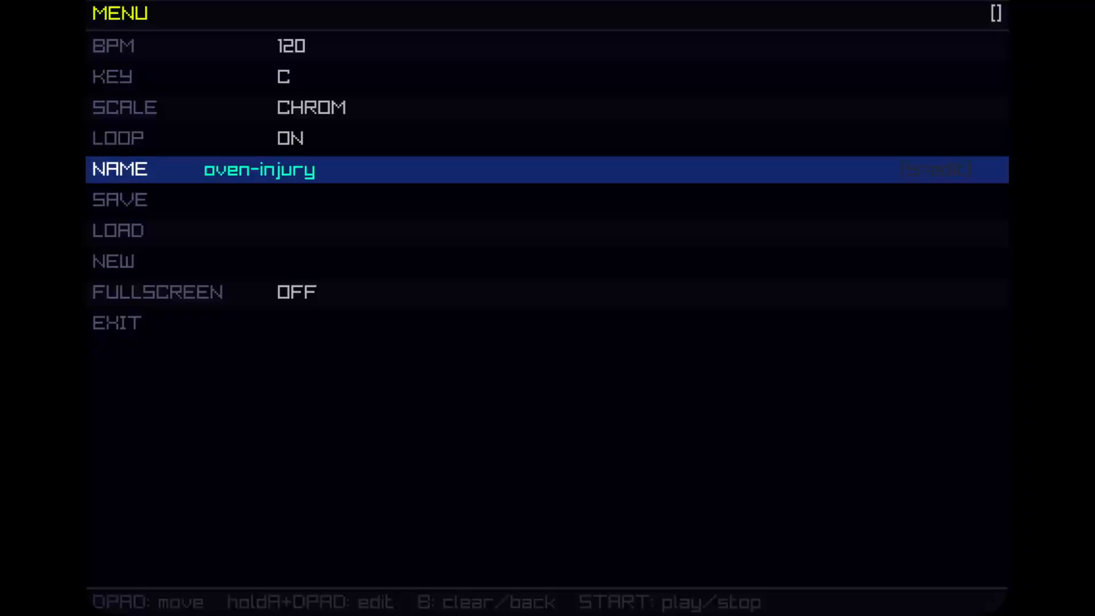
pyautogui.press('Down')
pyautogui.press('Down')
pyautogui.press('Down')
pyautogui.press('Return')
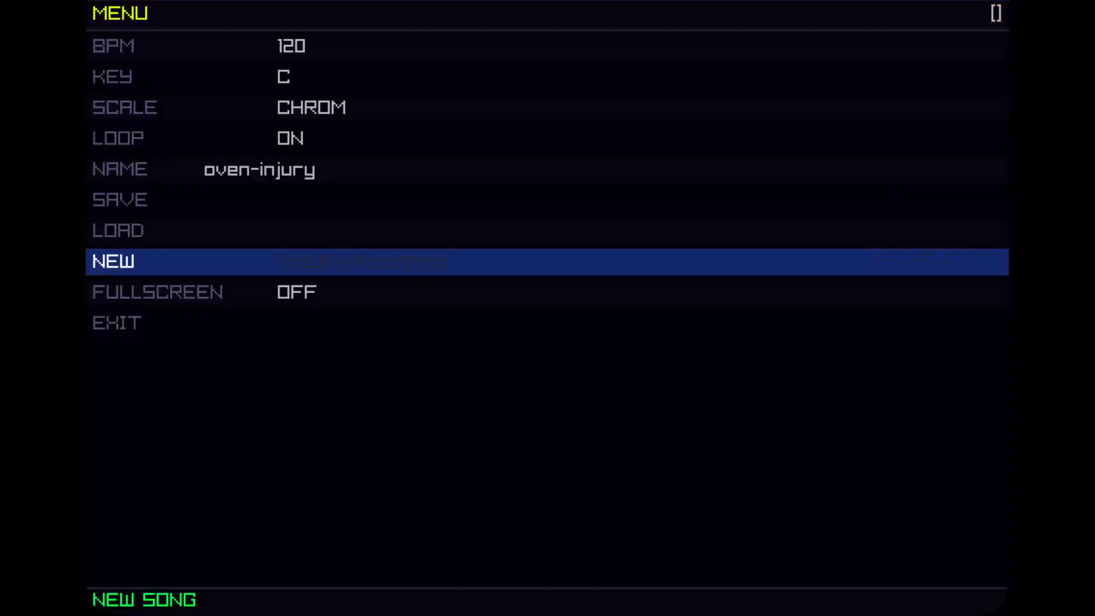
pyautogui.press('Down')
pyautogui.press('Down')
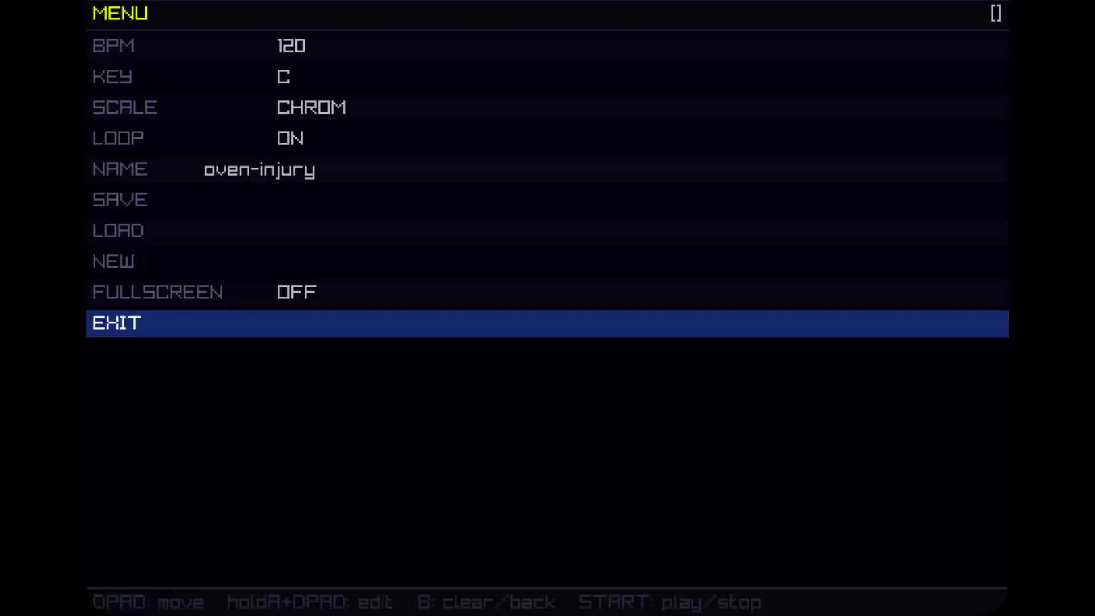